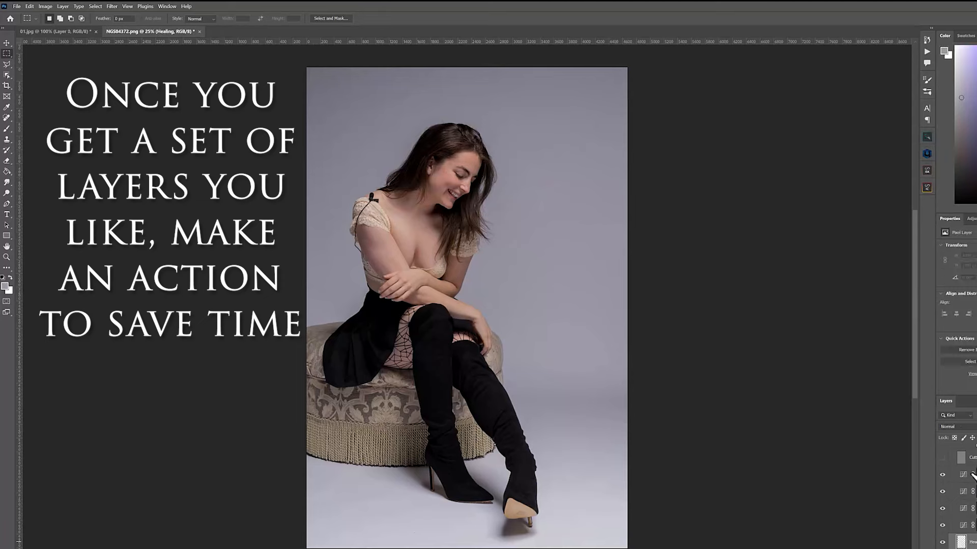
Step: Clean up small marks on the grey backdrop around the model with the Content-Aware Spot Healing Brush on the Healing layer
{"action": "scroll", "coordinate": [961, 499], "scroll_direction": "up", "scroll_amount": 3}
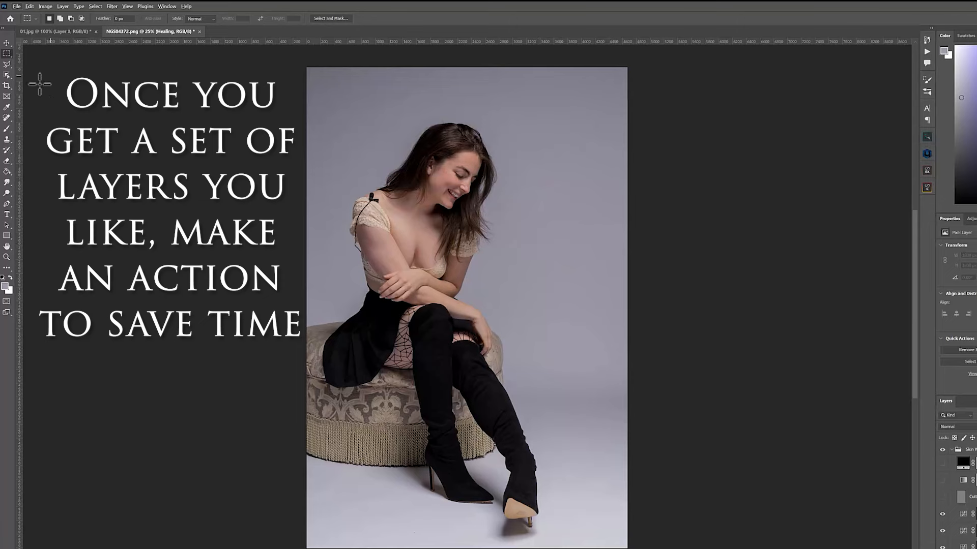
{"action": "left_click", "coordinate": [7, 118]}
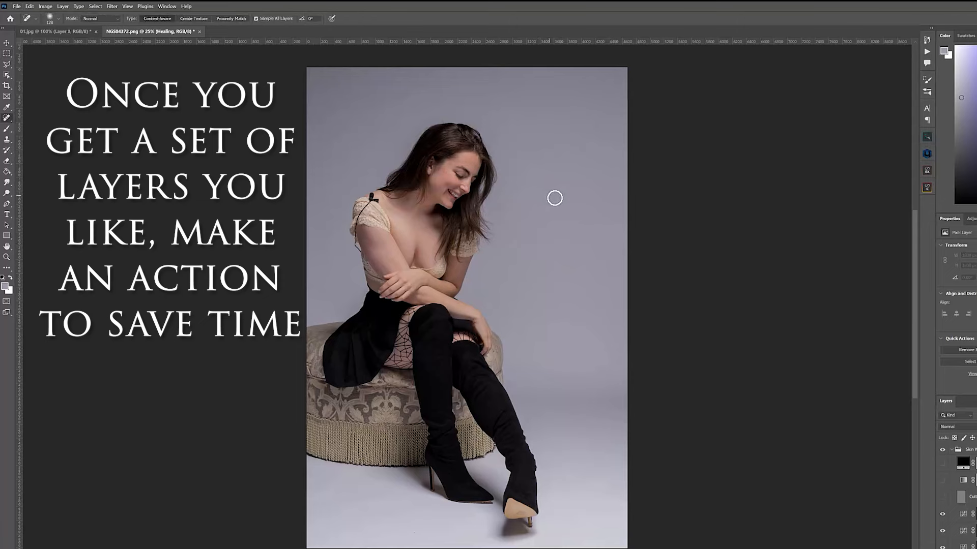
{"action": "left_click_drag", "start_coordinate": [518, 158], "coordinate": [494, 136]}
{"action": "left_click", "coordinate": [317, 76]}
{"action": "left_click_drag", "start_coordinate": [551, 379], "coordinate": [548, 383]}
{"action": "left_click", "coordinate": [617, 230]}
Step: Reduce the healing brush to slightly larger than a blemish and heal the spots on the forehead, cheek, jaw and chin
{"action": "scroll", "coordinate": [403, 165], "scroll_direction": "up", "scroll_amount": 10}
{"action": "scroll", "coordinate": [515, 98], "scroll_direction": "up", "scroll_amount": 8}
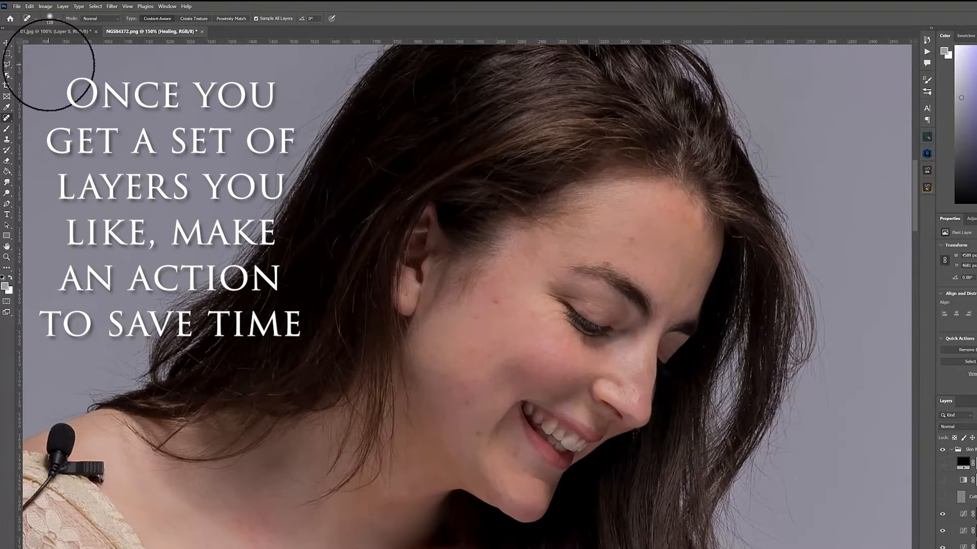
{"action": "scroll", "coordinate": [127, 97], "scroll_direction": "down", "scroll_amount": 1}
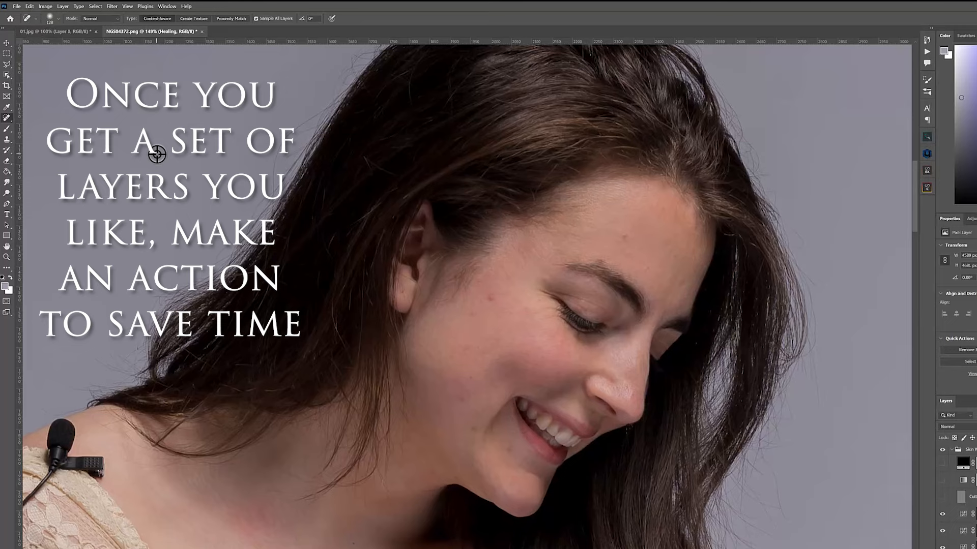
{"action": "scroll", "coordinate": [156, 154], "scroll_direction": "down", "scroll_amount": 2}
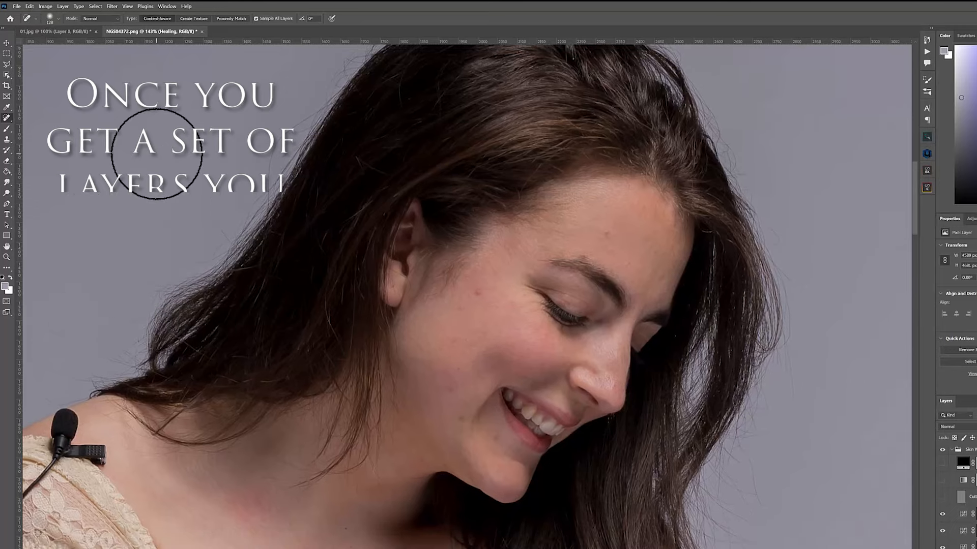
{"action": "key", "text": "bracketleft"}
{"action": "key", "text": "bracketleft"}
{"action": "key", "text": "bracketleft"}
{"action": "key", "text": "bracketleft"}
{"action": "key", "text": "bracketleft"}
{"action": "key", "text": "bracketleft"}
{"action": "key", "text": "bracketleft"}
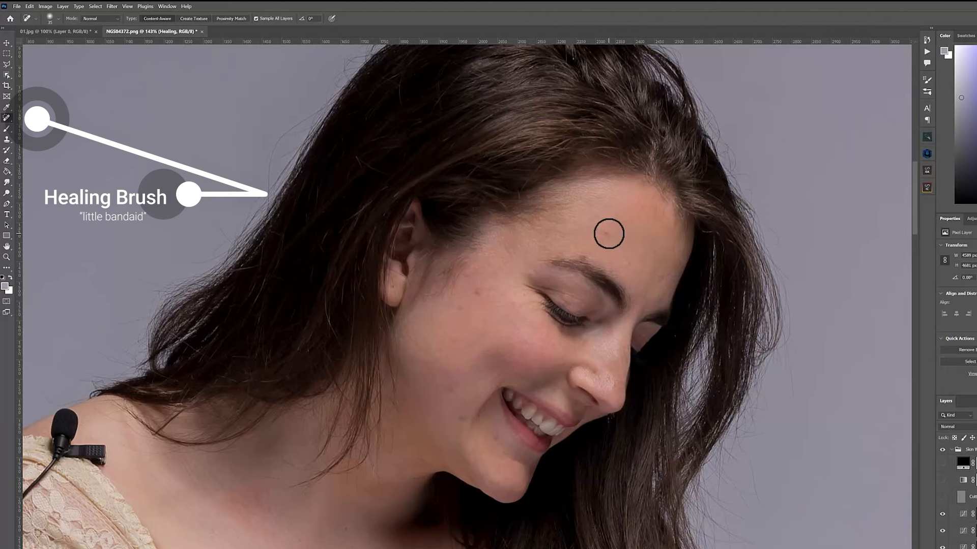
{"action": "key", "text": "bracketleft"}
{"action": "scroll", "coordinate": [971, 508], "scroll_direction": "down", "scroll_amount": 1}
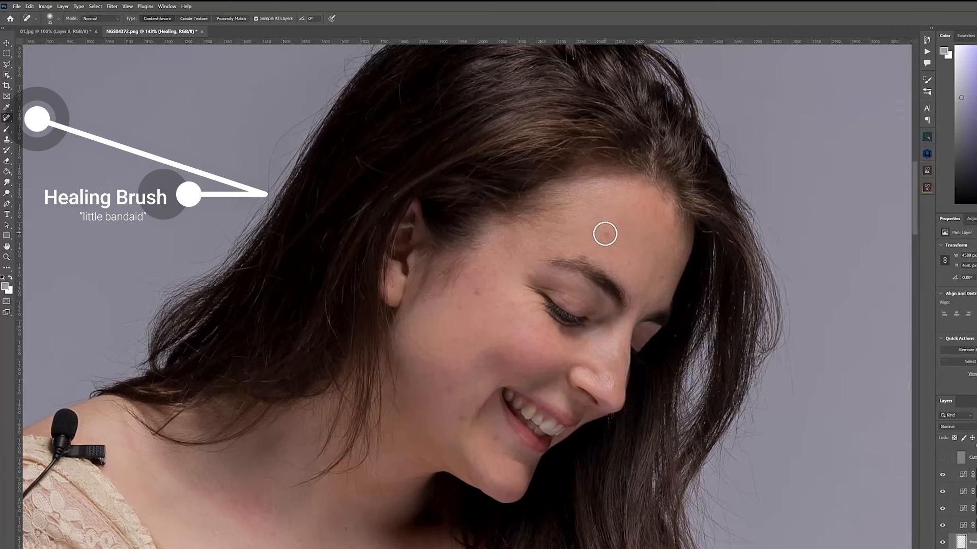
{"action": "left_click", "coordinate": [606, 234]}
{"action": "left_click", "coordinate": [478, 294]}
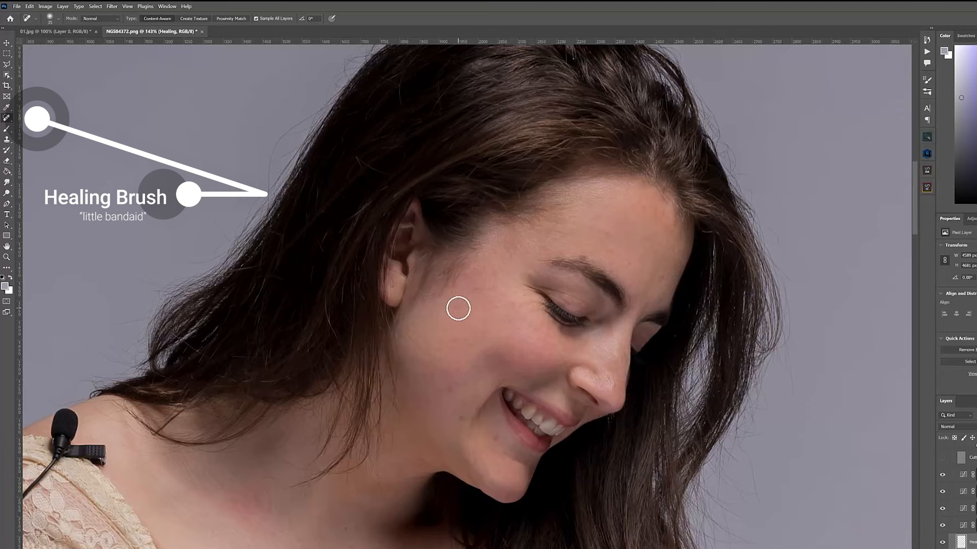
{"action": "left_click", "coordinate": [454, 390]}
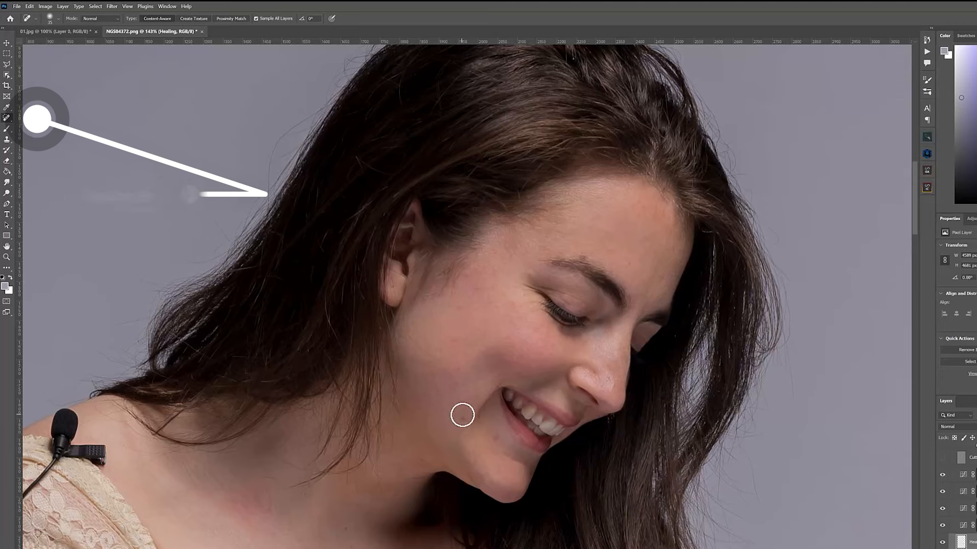
{"action": "left_click", "coordinate": [496, 437]}
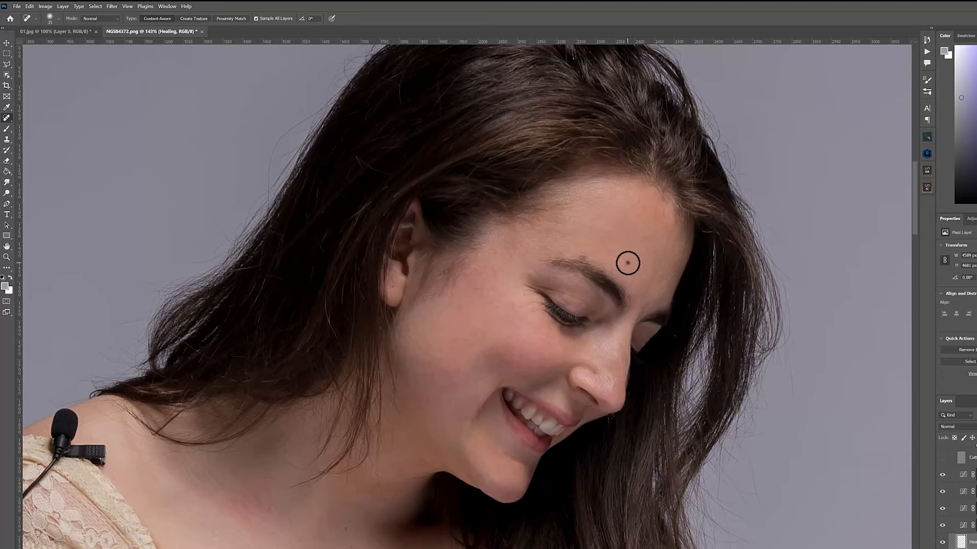
Step: Heal the remaining spot above the eyebrow and the uneven skin on the upper forehead and cheek
{"action": "left_click", "coordinate": [628, 263]}
{"action": "left_click", "coordinate": [646, 206]}
{"action": "mouse_move", "coordinate": [643, 236]}
{"action": "left_mouse_down"}
{"action": "mouse_move", "coordinate": [678, 257]}
{"action": "mouse_move", "coordinate": [679, 234]}
{"action": "left_mouse_up"}
{"action": "left_click_drag", "start_coordinate": [679, 233], "coordinate": [655, 206]}
{"action": "left_click_drag", "start_coordinate": [430, 352], "coordinate": [450, 290]}
{"action": "left_click_drag", "start_coordinate": [500, 278], "coordinate": [492, 271]}
Step: Heal the two moles on the chest and the marks along the neck and shoulder
{"action": "scroll", "coordinate": [508, 237], "scroll_direction": "down", "scroll_amount": 3}
{"action": "scroll", "coordinate": [509, 238], "scroll_direction": "down", "scroll_amount": 3}
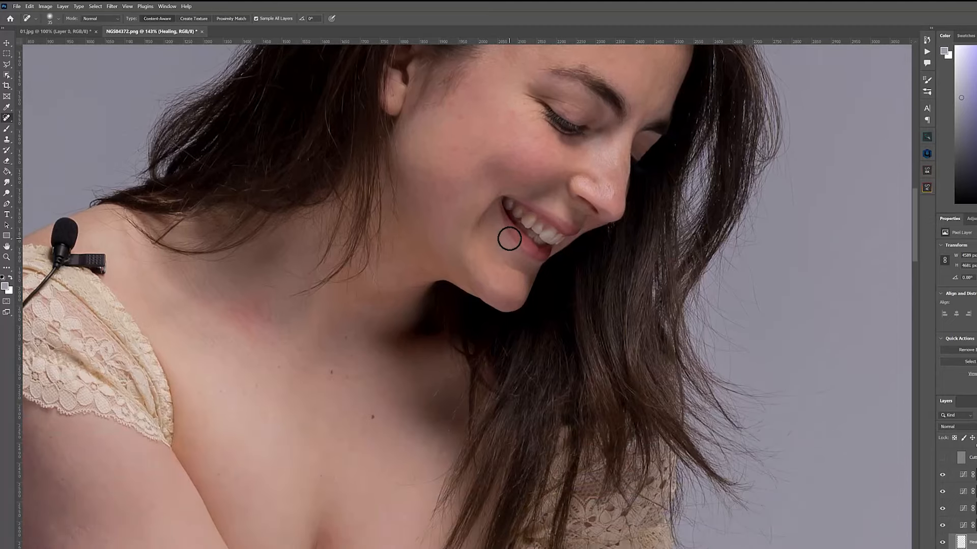
{"action": "left_click", "coordinate": [331, 374]}
{"action": "left_click", "coordinate": [372, 416]}
{"action": "left_click_drag", "start_coordinate": [294, 244], "coordinate": [246, 280]}
{"action": "left_click_drag", "start_coordinate": [146, 268], "coordinate": [168, 260]}
Step: Heal away the stray hairs against the backdrop above the shoulder and around the outer edges of the hair
{"action": "mouse_move", "coordinate": [99, 222]}
{"action": "left_mouse_down"}
{"action": "mouse_move", "coordinate": [122, 221]}
{"action": "mouse_move", "coordinate": [50, 207]}
{"action": "mouse_move", "coordinate": [101, 186]}
{"action": "left_mouse_up"}
{"action": "left_click", "coordinate": [144, 129]}
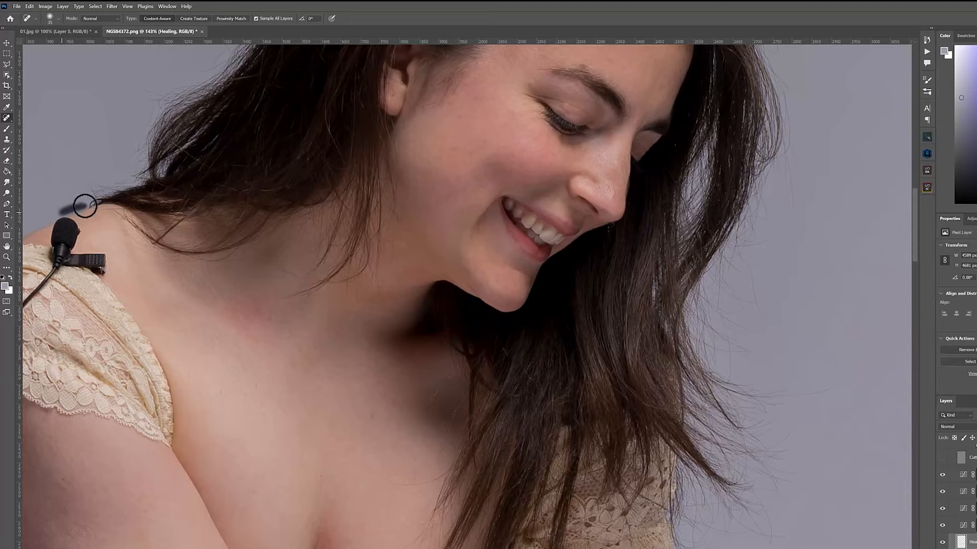
{"action": "left_click_drag", "start_coordinate": [757, 302], "coordinate": [747, 259]}
{"action": "left_click_drag", "start_coordinate": [726, 291], "coordinate": [748, 304]}
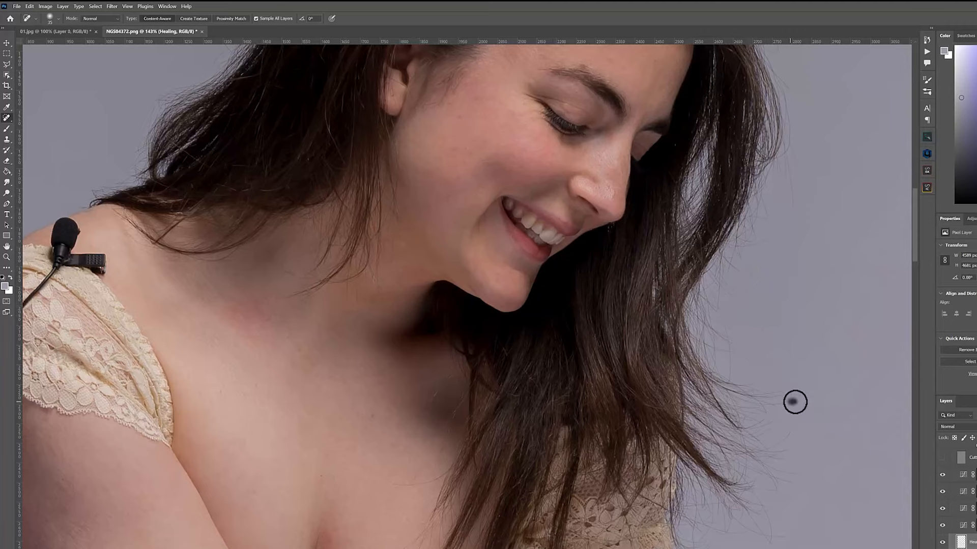
{"action": "left_click_drag", "start_coordinate": [766, 219], "coordinate": [770, 237]}
{"action": "scroll", "coordinate": [599, 378], "scroll_direction": "up", "scroll_amount": 5}
{"action": "scroll", "coordinate": [599, 379], "scroll_direction": "up", "scroll_amount": 2}
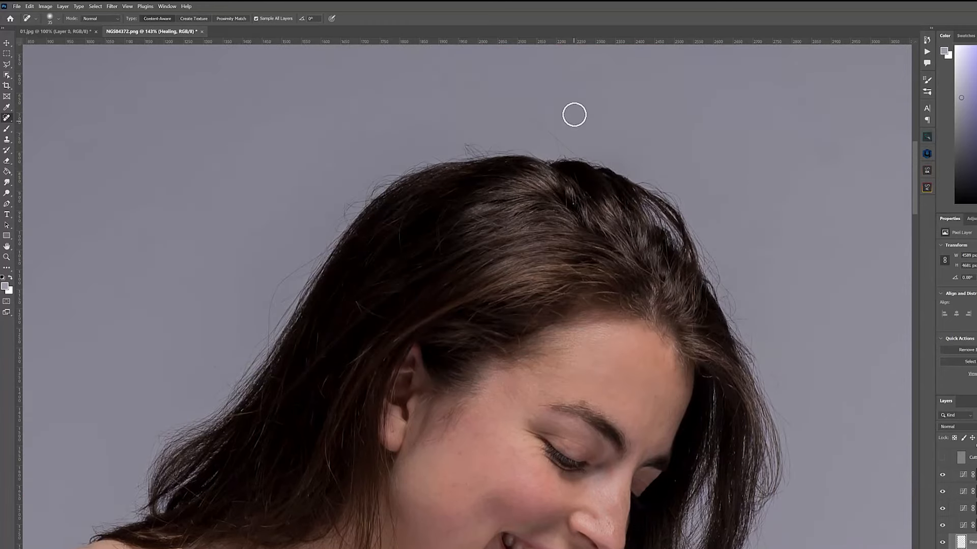
{"action": "mouse_move", "coordinate": [308, 261]}
{"action": "left_mouse_down"}
{"action": "mouse_move", "coordinate": [269, 327]}
{"action": "mouse_move", "coordinate": [274, 305]}
{"action": "left_mouse_up"}
Step: Heal away the thin line on the backdrop and the microphone cable hanging between the sleeve's lower edge and the bodice
{"action": "scroll", "coordinate": [430, 165], "scroll_direction": "down", "scroll_amount": 3}
{"action": "scroll", "coordinate": [418, 179], "scroll_direction": "up", "scroll_amount": 2}
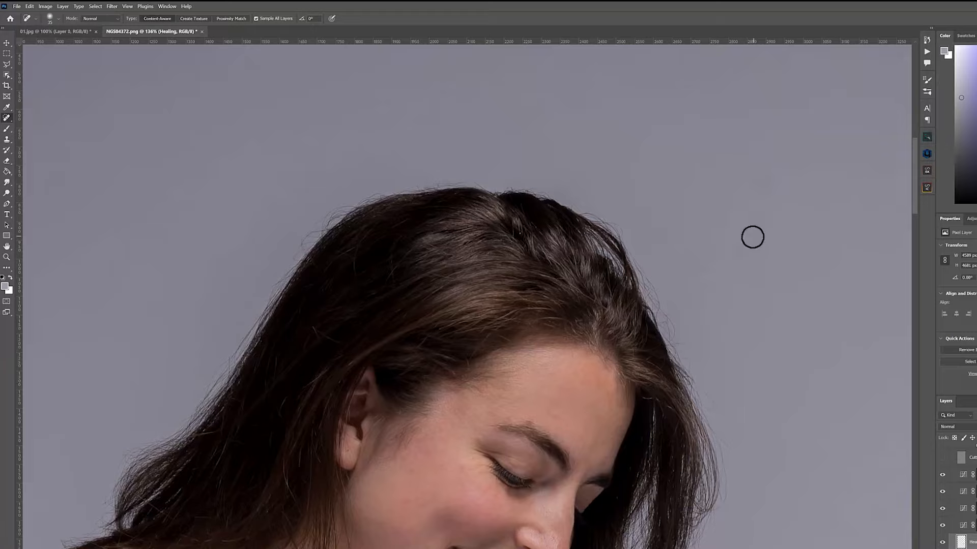
{"action": "scroll", "coordinate": [687, 207], "scroll_direction": "down", "scroll_amount": 4}
{"action": "scroll", "coordinate": [419, 302], "scroll_direction": "up", "scroll_amount": 2}
{"action": "scroll", "coordinate": [418, 304], "scroll_direction": "up", "scroll_amount": 3}
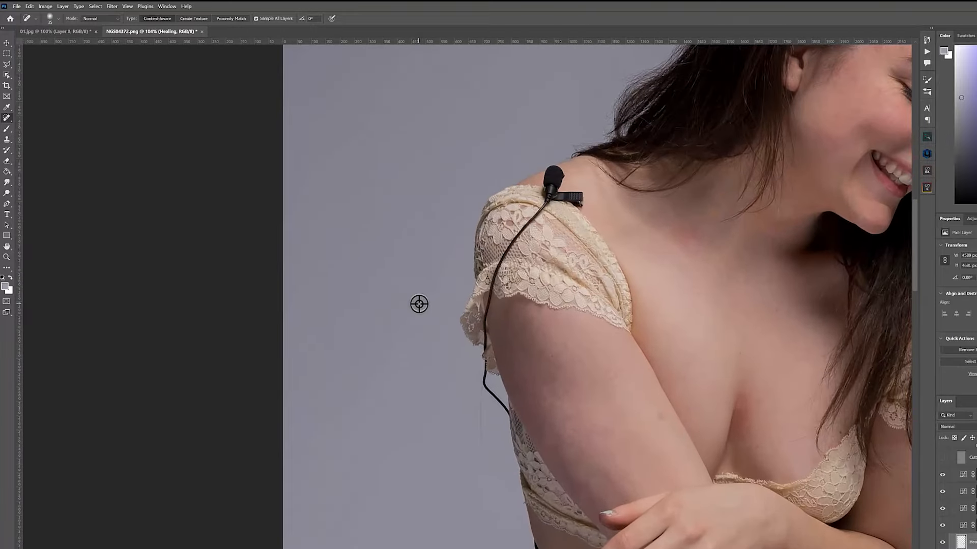
{"action": "scroll", "coordinate": [419, 303], "scroll_direction": "up", "scroll_amount": 1}
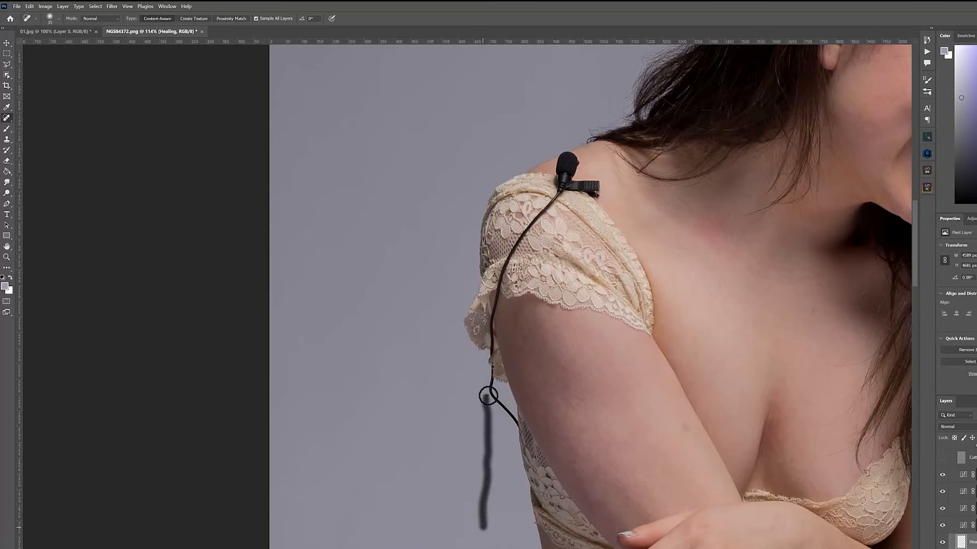
{"action": "left_click_drag", "start_coordinate": [489, 396], "coordinate": [490, 411]}
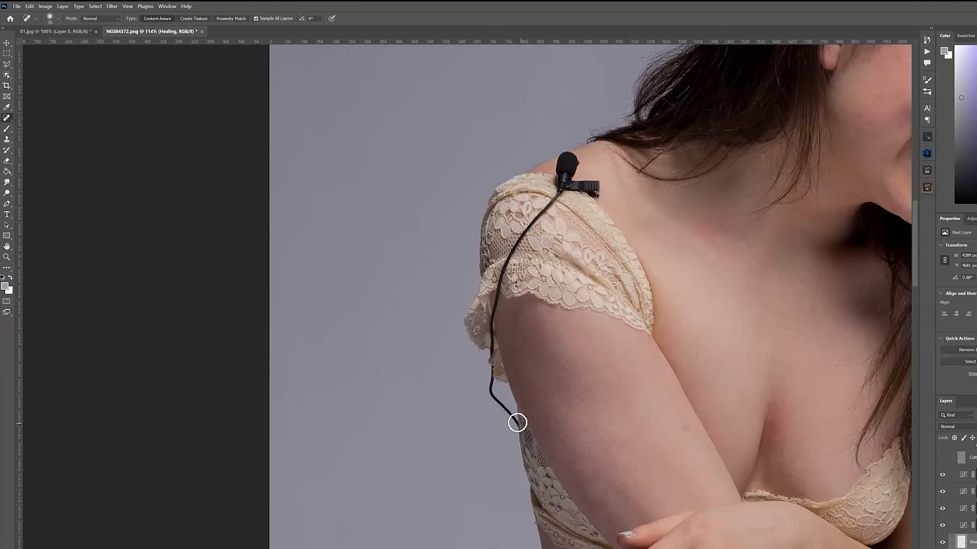
{"action": "scroll", "coordinate": [508, 411], "scroll_direction": "up", "scroll_amount": 5}
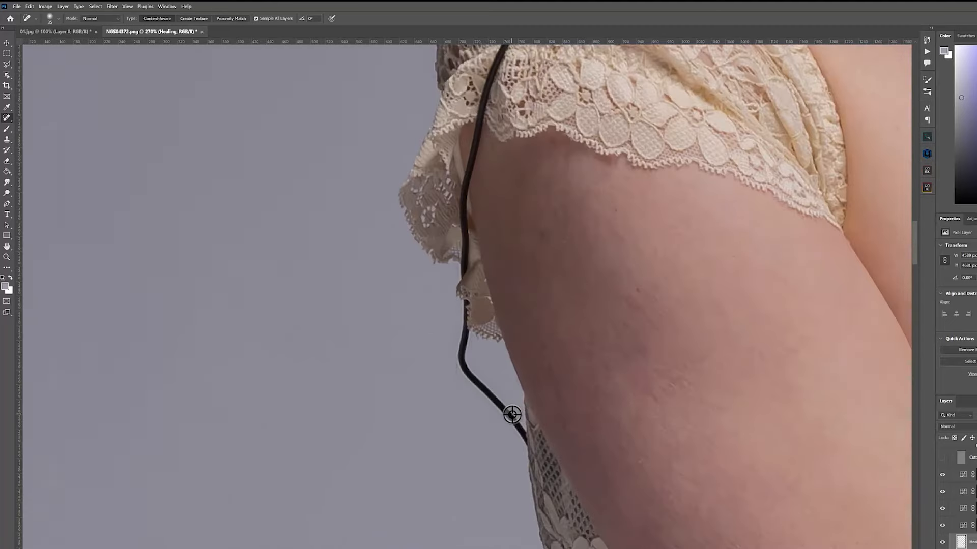
{"action": "left_click_drag", "start_coordinate": [423, 384], "coordinate": [422, 383]}
{"action": "mouse_move", "coordinate": [522, 459]}
{"action": "left_mouse_down"}
{"action": "mouse_move", "coordinate": [515, 435]}
{"action": "mouse_move", "coordinate": [526, 434]}
{"action": "mouse_move", "coordinate": [527, 459]}
{"action": "mouse_move", "coordinate": [428, 340]}
{"action": "mouse_move", "coordinate": [419, 296]}
{"action": "mouse_move", "coordinate": [526, 457]}
{"action": "left_mouse_up"}
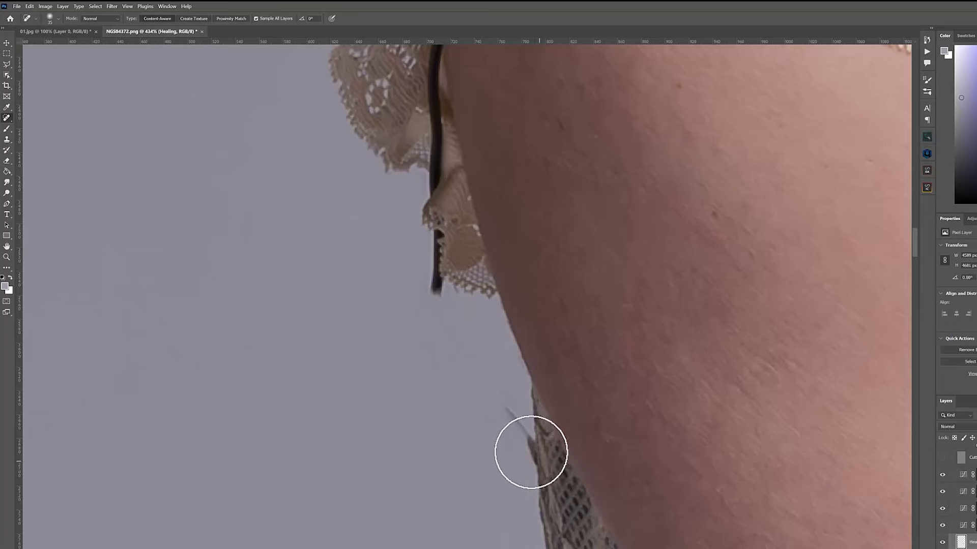
{"action": "left_click_drag", "start_coordinate": [489, 399], "coordinate": [524, 466]}
Step: Set the healing brush to 20 px and remove the cable along the sleeve's hanging lace and the edge of the arm
{"action": "scroll", "coordinate": [468, 374], "scroll_direction": "up", "scroll_amount": 5}
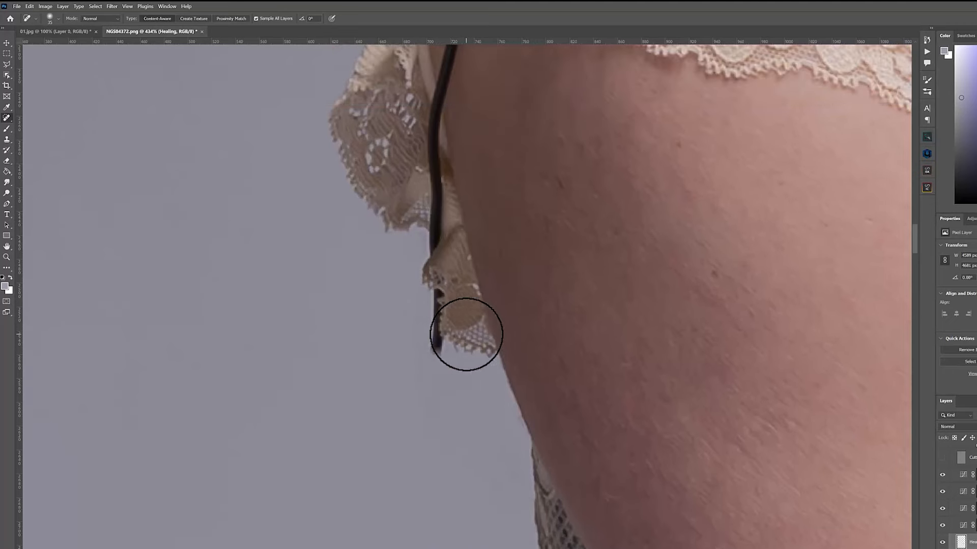
{"action": "key", "text": "bracketleft"}
{"action": "key", "text": "bracketleft"}
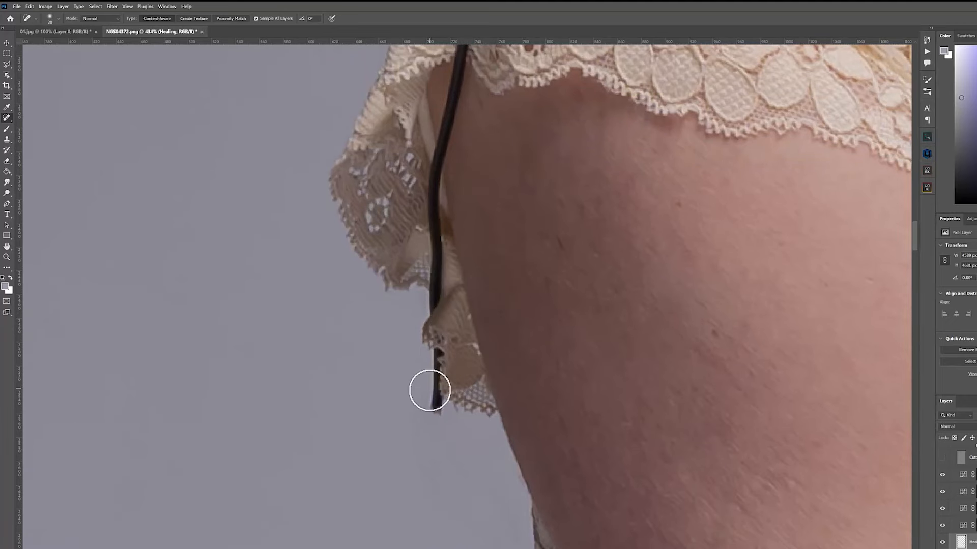
{"action": "left_click_drag", "start_coordinate": [442, 412], "coordinate": [443, 415]}
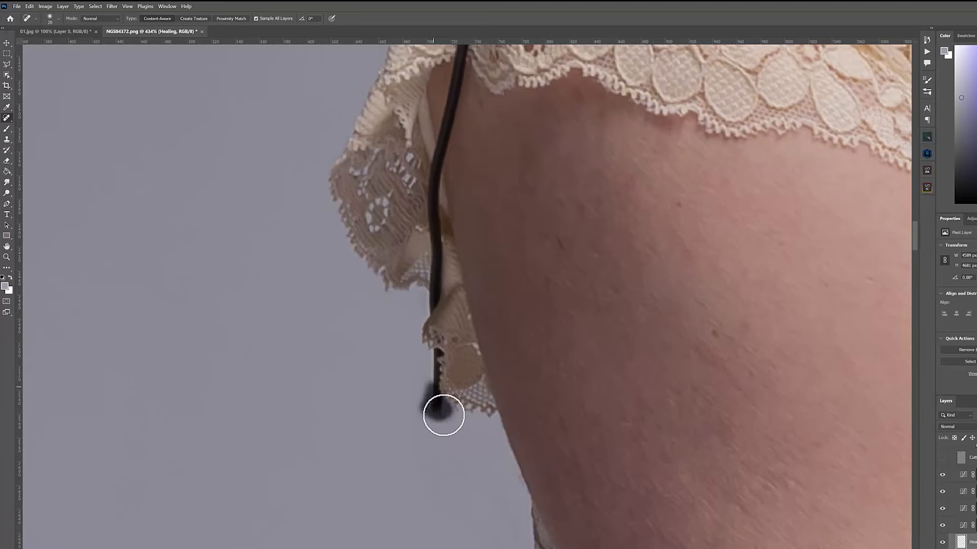
{"action": "mouse_move", "coordinate": [444, 415]}
{"action": "left_mouse_down"}
{"action": "mouse_move", "coordinate": [423, 415]}
{"action": "mouse_move", "coordinate": [434, 390]}
{"action": "mouse_move", "coordinate": [441, 400]}
{"action": "mouse_move", "coordinate": [452, 386]}
{"action": "mouse_move", "coordinate": [441, 353]}
{"action": "left_mouse_up"}
{"action": "left_click_drag", "start_coordinate": [441, 314], "coordinate": [436, 174]}
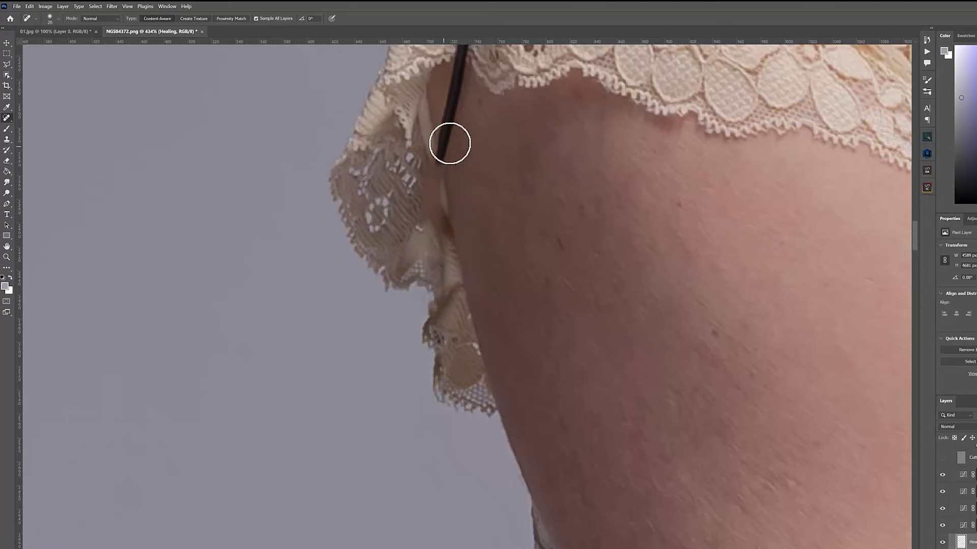
Step: Heal away the cable section crossing the upper arm just below the sleeve's lace trim
{"action": "scroll", "coordinate": [633, 32], "scroll_direction": "up", "scroll_amount": 5}
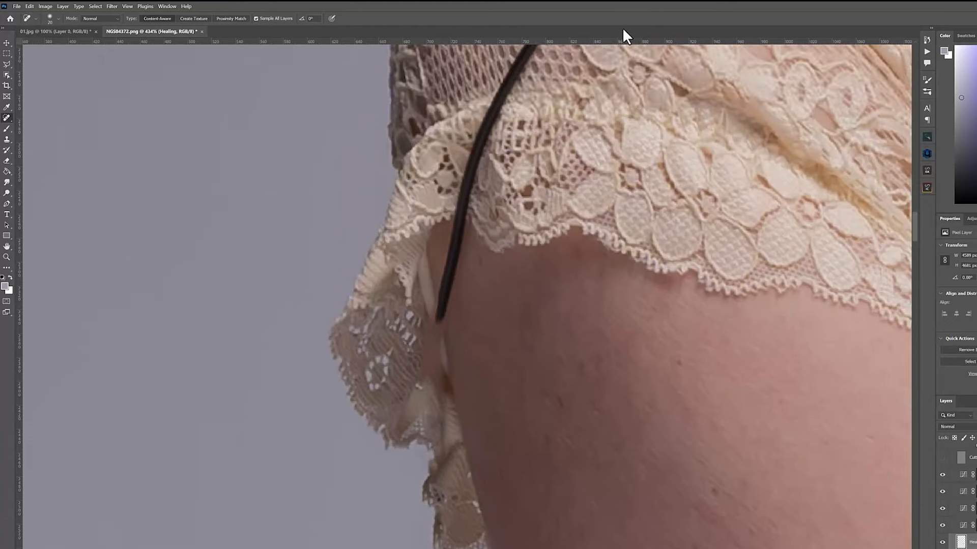
{"action": "mouse_move", "coordinate": [423, 366]}
{"action": "left_mouse_down"}
{"action": "mouse_move", "coordinate": [429, 372]}
{"action": "mouse_move", "coordinate": [430, 344]}
{"action": "mouse_move", "coordinate": [433, 372]}
{"action": "left_mouse_up"}
{"action": "left_click_drag", "start_coordinate": [443, 292], "coordinate": [437, 327]}
{"action": "left_click_drag", "start_coordinate": [452, 278], "coordinate": [464, 211]}
{"action": "left_click_drag", "start_coordinate": [441, 300], "coordinate": [438, 305]}
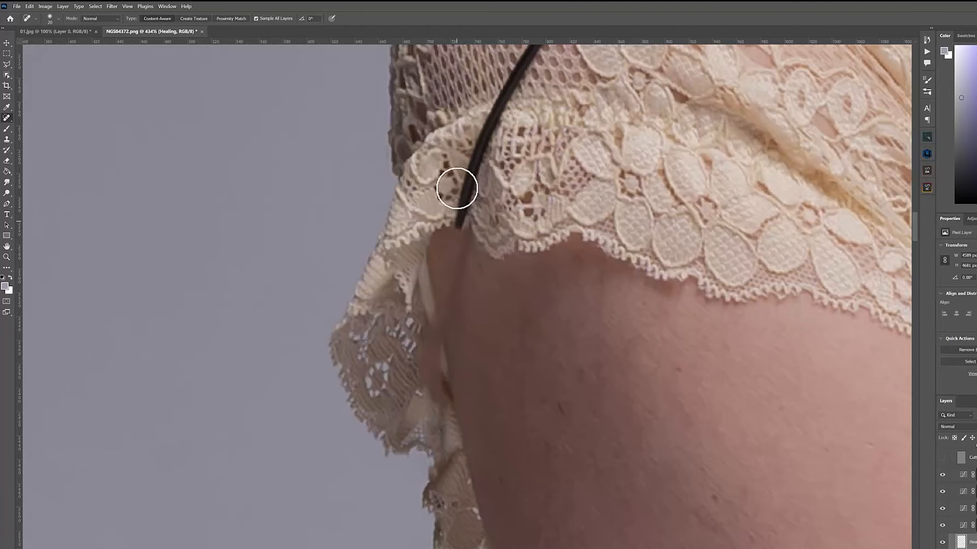
Step: Remove the cable from the sleeve's lower lace trim and touch up the dark remnant there
{"action": "scroll", "coordinate": [457, 188], "scroll_direction": "up", "scroll_amount": 5}
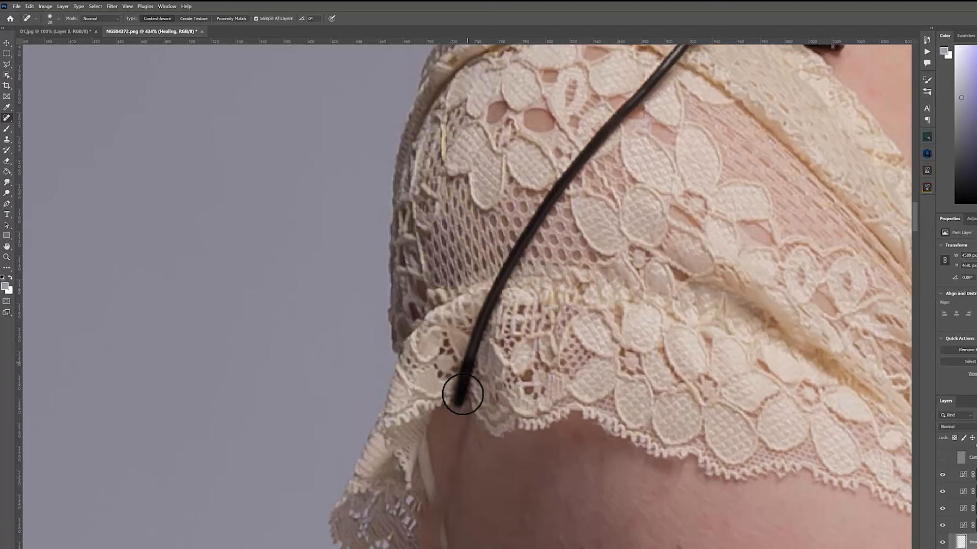
{"action": "left_click_drag", "start_coordinate": [484, 311], "coordinate": [501, 287]}
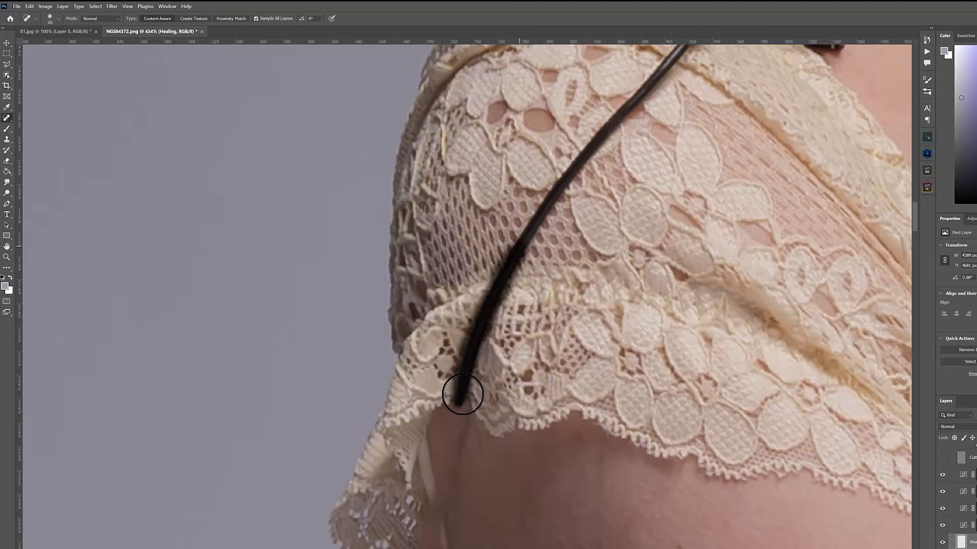
{"action": "left_click_drag", "start_coordinate": [462, 394], "coordinate": [462, 395]}
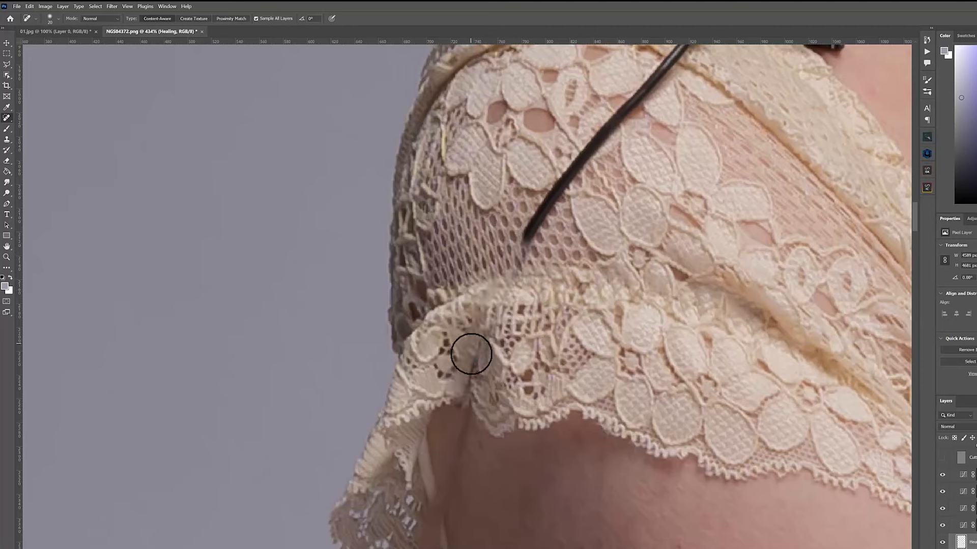
{"action": "left_click", "coordinate": [471, 381]}
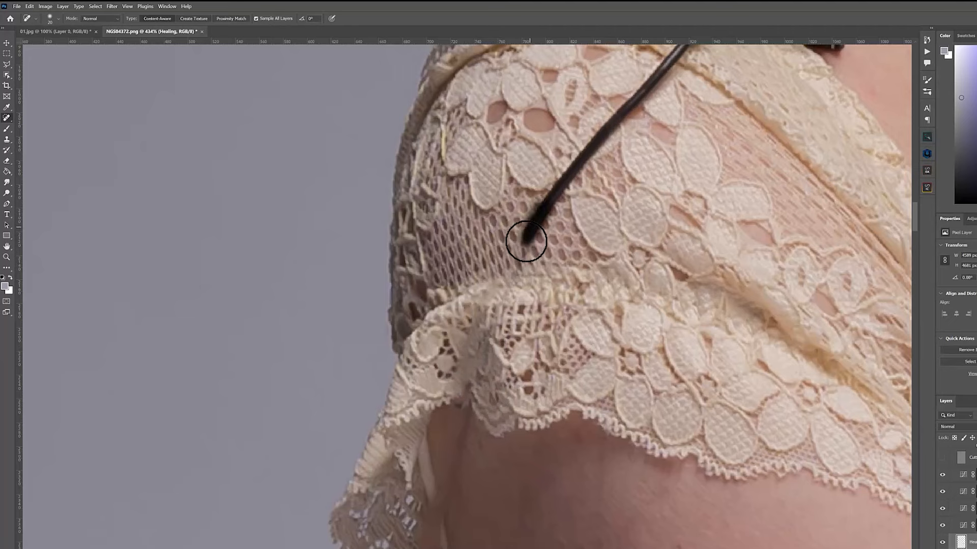
Step: Heal away the cable across the sleeve's mesh and floral lace up toward the shoulder seam, and clean up the leftover traces
{"action": "left_click_drag", "start_coordinate": [526, 241], "coordinate": [525, 241]}
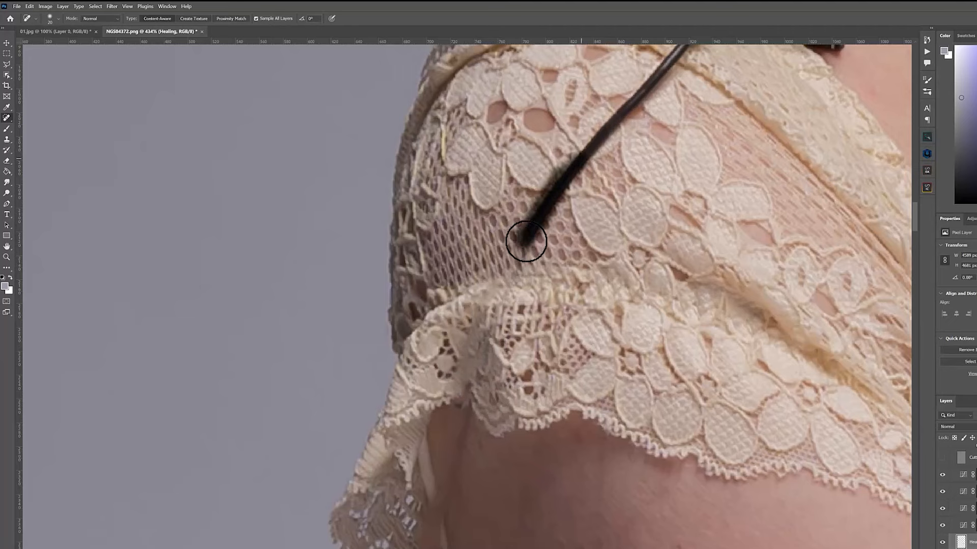
{"action": "left_click_drag", "start_coordinate": [525, 241], "coordinate": [526, 233]}
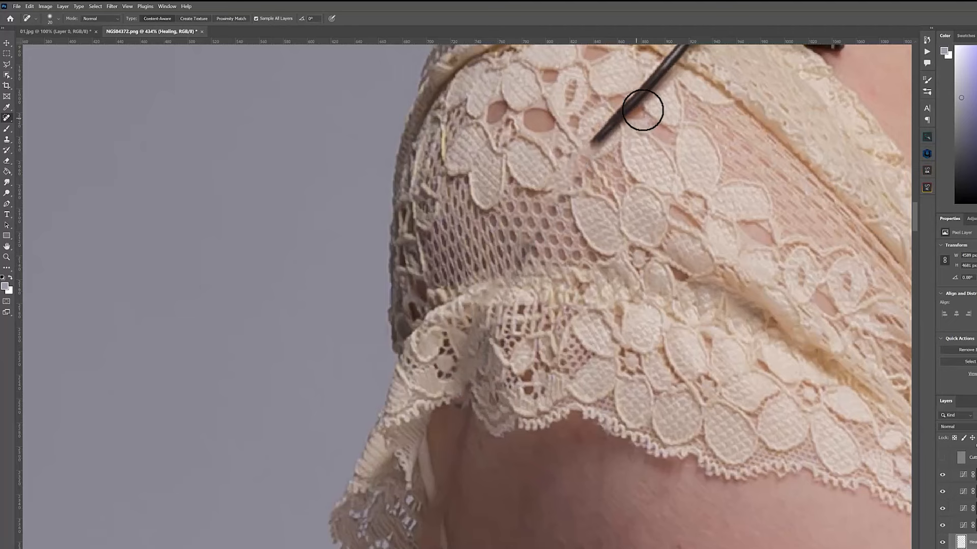
{"action": "left_click_drag", "start_coordinate": [592, 145], "coordinate": [592, 144]}
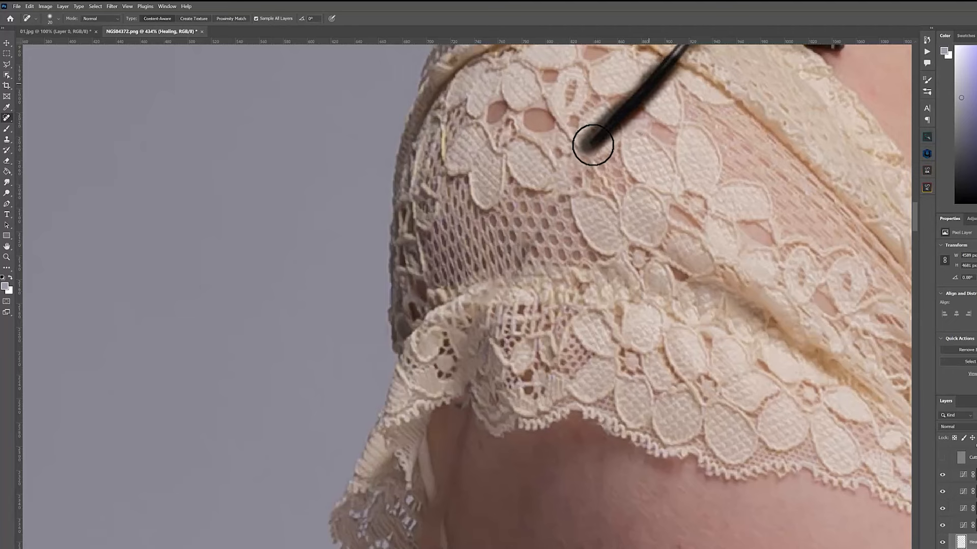
{"action": "left_click_drag", "start_coordinate": [593, 145], "coordinate": [593, 145]}
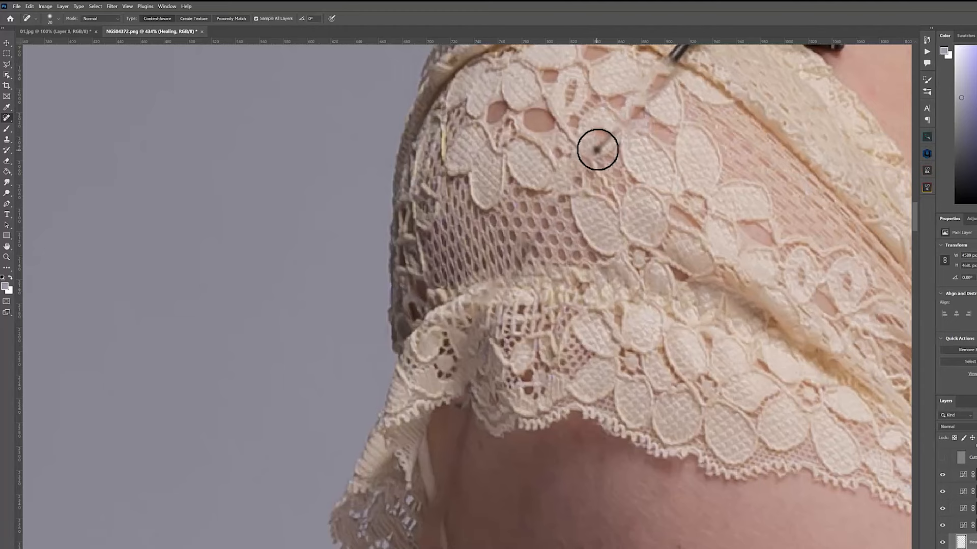
{"action": "left_click_drag", "start_coordinate": [632, 121], "coordinate": [649, 102]}
{"action": "left_click_drag", "start_coordinate": [531, 244], "coordinate": [522, 262]}
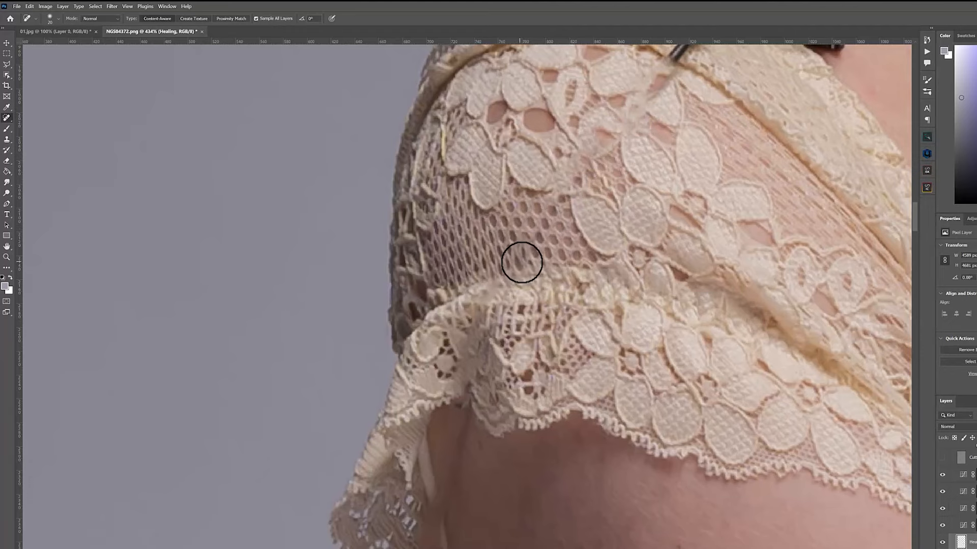
Step: Heal away the cable end at the shoulder seam and the microphone head and clip above the lace trim
{"action": "scroll", "coordinate": [523, 262], "scroll_direction": "up", "scroll_amount": 5}
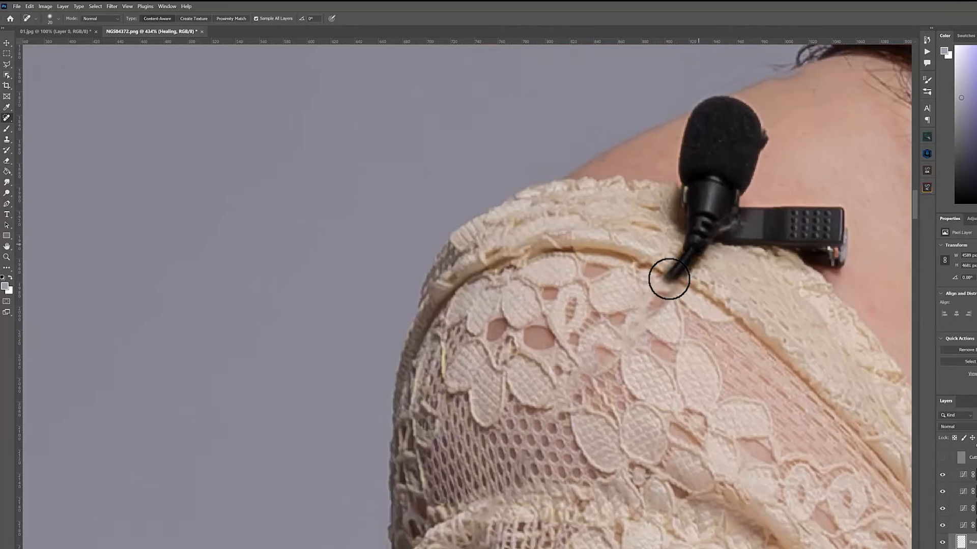
{"action": "mouse_move", "coordinate": [669, 279]}
{"action": "left_mouse_down"}
{"action": "mouse_move", "coordinate": [709, 265]}
{"action": "mouse_move", "coordinate": [701, 260]}
{"action": "mouse_move", "coordinate": [720, 267]}
{"action": "left_mouse_up"}
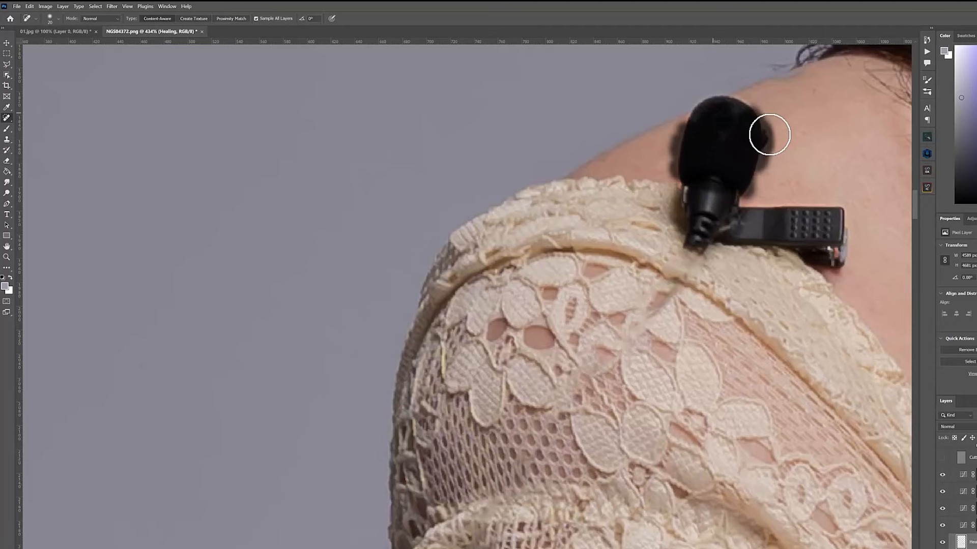
{"action": "mouse_move", "coordinate": [769, 134]}
{"action": "left_mouse_down"}
{"action": "mouse_move", "coordinate": [758, 142]}
{"action": "mouse_move", "coordinate": [726, 130]}
{"action": "mouse_move", "coordinate": [740, 150]}
{"action": "mouse_move", "coordinate": [704, 130]}
{"action": "left_mouse_up"}
{"action": "mouse_move", "coordinate": [727, 95]}
{"action": "left_mouse_down"}
{"action": "mouse_move", "coordinate": [703, 107]}
{"action": "mouse_move", "coordinate": [728, 101]}
{"action": "mouse_move", "coordinate": [750, 116]}
{"action": "left_mouse_up"}
{"action": "left_click", "coordinate": [743, 139]}
{"action": "left_click_drag", "start_coordinate": [752, 161], "coordinate": [755, 178]}
{"action": "mouse_move", "coordinate": [688, 157]}
{"action": "left_mouse_down"}
{"action": "mouse_move", "coordinate": [704, 181]}
{"action": "mouse_move", "coordinate": [732, 190]}
{"action": "mouse_move", "coordinate": [679, 173]}
{"action": "mouse_move", "coordinate": [764, 216]}
{"action": "left_mouse_up"}
{"action": "mouse_move", "coordinate": [808, 248]}
{"action": "left_mouse_down"}
{"action": "mouse_move", "coordinate": [834, 270]}
{"action": "mouse_move", "coordinate": [834, 239]}
{"action": "mouse_move", "coordinate": [865, 218]}
{"action": "mouse_move", "coordinate": [775, 225]}
{"action": "mouse_move", "coordinate": [788, 215]}
{"action": "mouse_move", "coordinate": [846, 266]}
{"action": "mouse_move", "coordinate": [757, 228]}
{"action": "left_mouse_up"}
{"action": "left_click_drag", "start_coordinate": [688, 240], "coordinate": [709, 252]}
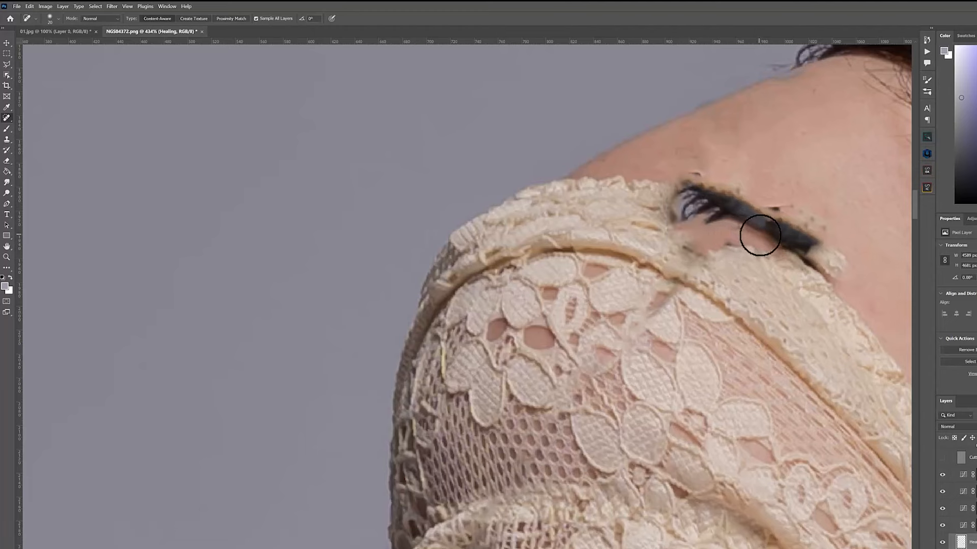
{"action": "mouse_move", "coordinate": [757, 237]}
{"action": "left_mouse_down"}
{"action": "mouse_move", "coordinate": [751, 246]}
{"action": "mouse_move", "coordinate": [724, 227]}
{"action": "left_mouse_up"}
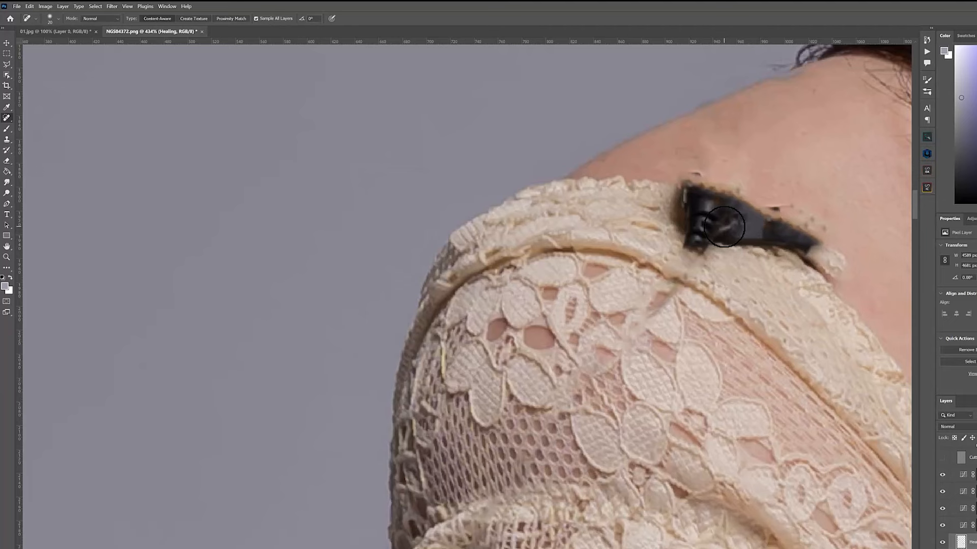
Step: Clone lace from the sleeve's trim over the lower part of the dark microphone remnant at the shoulder
{"action": "left_click", "coordinate": [10, 135]}
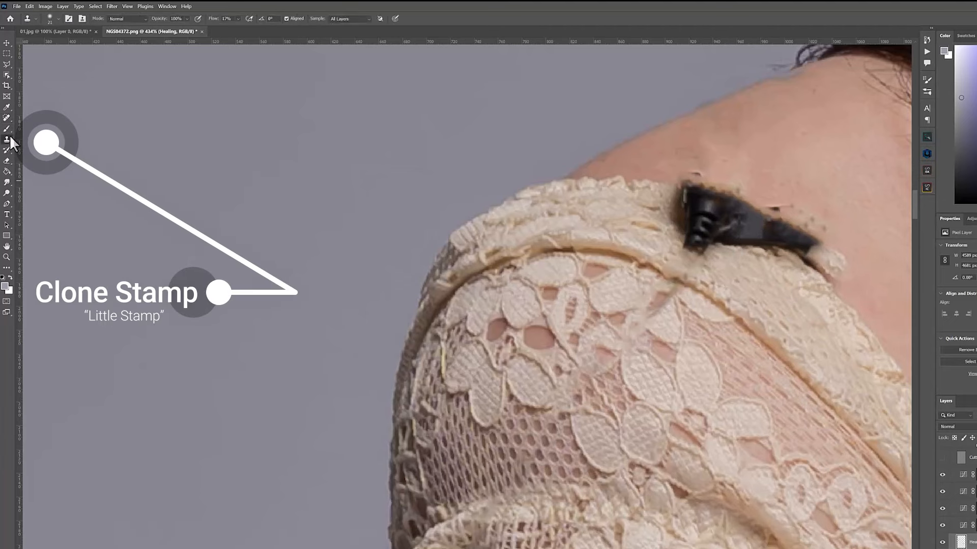
{"action": "left_click", "coordinate": [746, 262], "text": "alt"}
{"action": "mouse_move", "coordinate": [703, 248]}
{"action": "left_mouse_down"}
{"action": "mouse_move", "coordinate": [686, 236]}
{"action": "mouse_move", "coordinate": [718, 260]}
{"action": "mouse_move", "coordinate": [698, 236]}
{"action": "mouse_move", "coordinate": [728, 258]}
{"action": "mouse_move", "coordinate": [719, 242]}
{"action": "mouse_move", "coordinate": [742, 256]}
{"action": "left_mouse_up"}
{"action": "left_click", "coordinate": [757, 261], "text": "alt"}
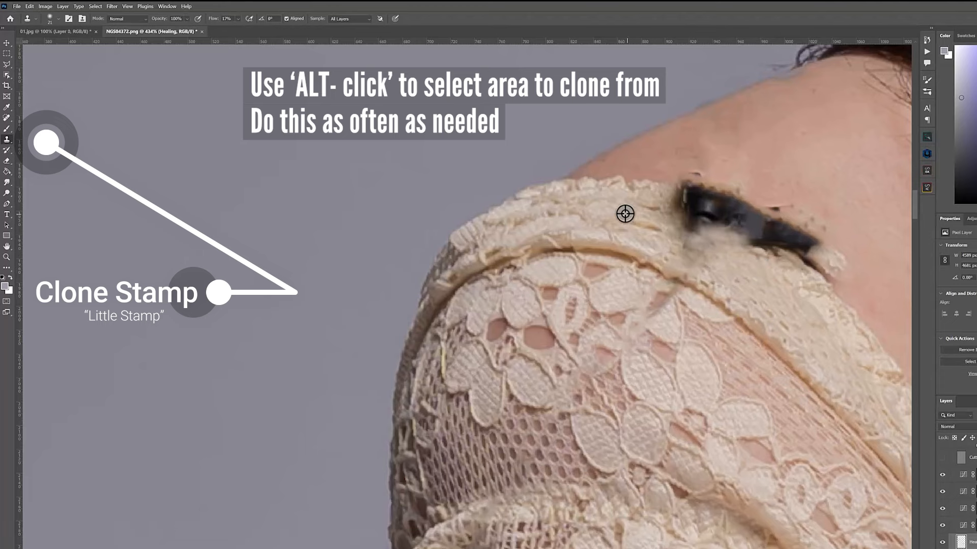
{"action": "left_click", "coordinate": [628, 214], "text": "alt"}
{"action": "mouse_move", "coordinate": [703, 232]}
{"action": "left_mouse_down"}
{"action": "mouse_move", "coordinate": [687, 222]}
{"action": "mouse_move", "coordinate": [700, 224]}
{"action": "mouse_move", "coordinate": [679, 236]}
{"action": "mouse_move", "coordinate": [704, 254]}
{"action": "mouse_move", "coordinate": [679, 250]}
{"action": "mouse_move", "coordinate": [678, 207]}
{"action": "mouse_move", "coordinate": [690, 214]}
{"action": "mouse_move", "coordinate": [678, 201]}
{"action": "mouse_move", "coordinate": [700, 208]}
{"action": "mouse_move", "coordinate": [681, 193]}
{"action": "mouse_move", "coordinate": [727, 229]}
{"action": "mouse_move", "coordinate": [715, 211]}
{"action": "mouse_move", "coordinate": [741, 227]}
{"action": "mouse_move", "coordinate": [729, 220]}
{"action": "mouse_move", "coordinate": [774, 267]}
{"action": "mouse_move", "coordinate": [784, 269]}
{"action": "mouse_move", "coordinate": [754, 242]}
{"action": "mouse_move", "coordinate": [784, 255]}
{"action": "mouse_move", "coordinate": [770, 264]}
{"action": "mouse_move", "coordinate": [796, 282]}
{"action": "mouse_move", "coordinate": [783, 258]}
{"action": "mouse_move", "coordinate": [721, 225]}
{"action": "left_mouse_up"}
{"action": "left_click", "coordinate": [797, 282], "text": "alt"}
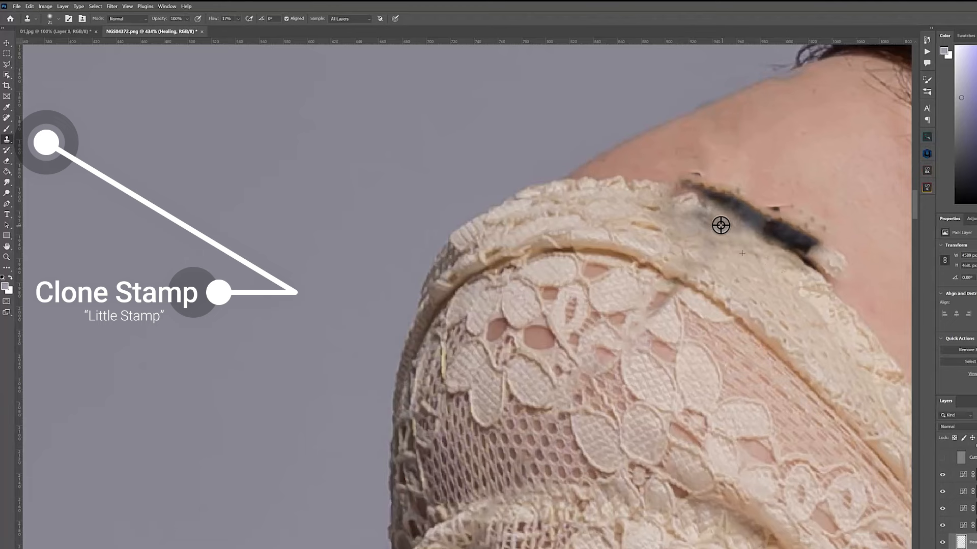
{"action": "mouse_move", "coordinate": [715, 252]}
{"action": "left_mouse_down"}
{"action": "mouse_move", "coordinate": [686, 230]}
{"action": "mouse_move", "coordinate": [657, 228]}
{"action": "mouse_move", "coordinate": [693, 255]}
{"action": "mouse_move", "coordinate": [702, 219]}
{"action": "mouse_move", "coordinate": [687, 213]}
{"action": "mouse_move", "coordinate": [692, 261]}
{"action": "mouse_move", "coordinate": [668, 235]}
{"action": "mouse_move", "coordinate": [770, 262]}
{"action": "mouse_move", "coordinate": [706, 231]}
{"action": "mouse_move", "coordinate": [701, 258]}
{"action": "mouse_move", "coordinate": [797, 260]}
{"action": "mouse_move", "coordinate": [642, 225]}
{"action": "left_mouse_up"}
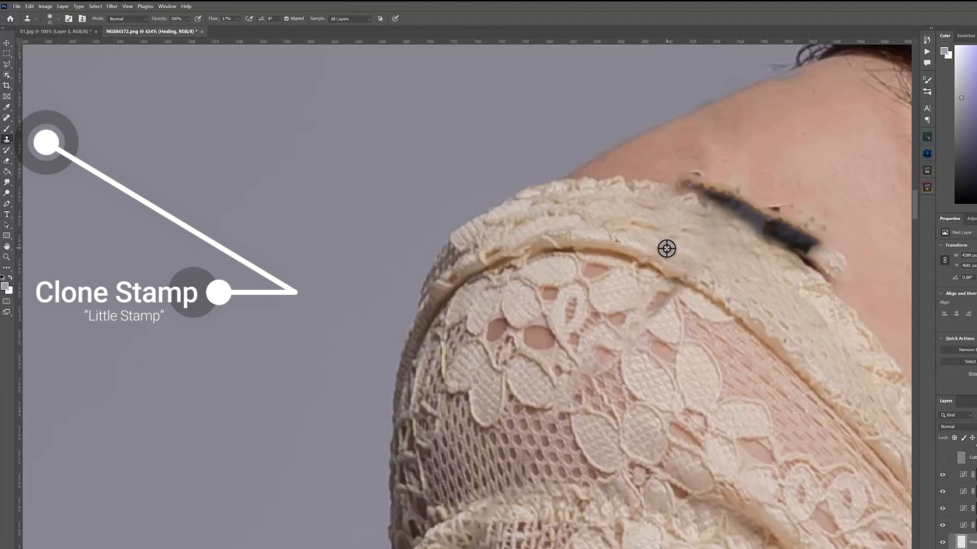
Step: Clone nearby skin and lace over the remaining dark clip strip to rebuild the trim's edge against the shoulder
{"action": "left_click", "coordinate": [745, 276], "text": "alt"}
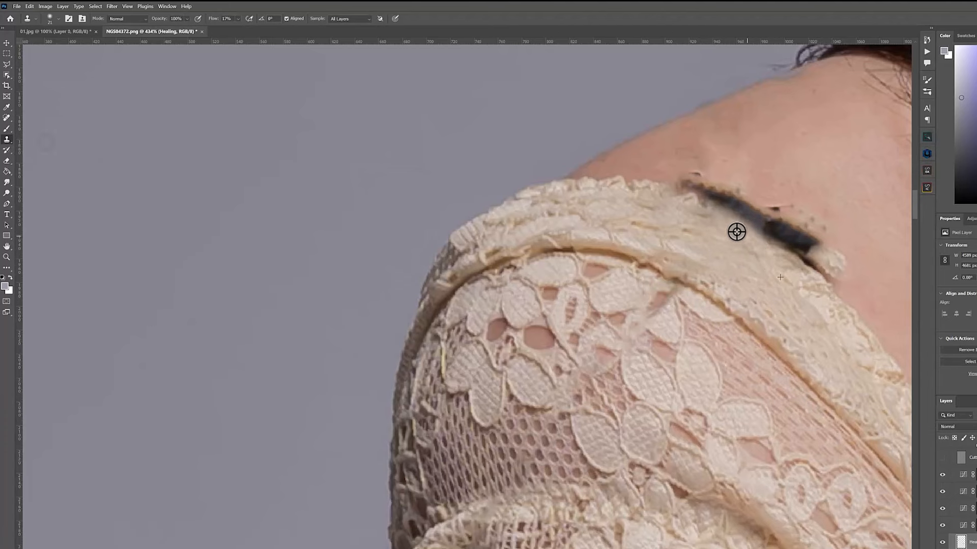
{"action": "mouse_move", "coordinate": [847, 280]}
{"action": "left_mouse_down"}
{"action": "mouse_move", "coordinate": [824, 255]}
{"action": "mouse_move", "coordinate": [844, 270]}
{"action": "mouse_move", "coordinate": [834, 262]}
{"action": "mouse_move", "coordinate": [845, 258]}
{"action": "mouse_move", "coordinate": [842, 269]}
{"action": "mouse_move", "coordinate": [832, 263]}
{"action": "mouse_move", "coordinate": [848, 246]}
{"action": "left_mouse_up"}
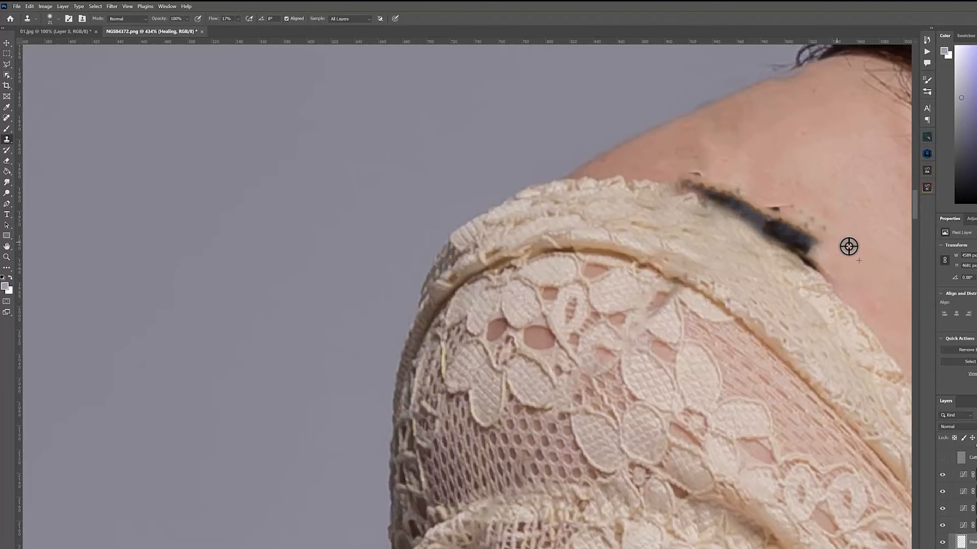
{"action": "mouse_move", "coordinate": [810, 212]}
{"action": "left_mouse_down"}
{"action": "mouse_move", "coordinate": [832, 238]}
{"action": "mouse_move", "coordinate": [758, 198]}
{"action": "mouse_move", "coordinate": [804, 221]}
{"action": "mouse_move", "coordinate": [819, 246]}
{"action": "mouse_move", "coordinate": [779, 219]}
{"action": "mouse_move", "coordinate": [825, 255]}
{"action": "mouse_move", "coordinate": [791, 230]}
{"action": "mouse_move", "coordinate": [851, 260]}
{"action": "mouse_move", "coordinate": [845, 249]}
{"action": "mouse_move", "coordinate": [816, 253]}
{"action": "mouse_move", "coordinate": [788, 232]}
{"action": "mouse_move", "coordinate": [837, 271]}
{"action": "mouse_move", "coordinate": [769, 219]}
{"action": "mouse_move", "coordinate": [811, 249]}
{"action": "mouse_move", "coordinate": [763, 228]}
{"action": "mouse_move", "coordinate": [781, 224]}
{"action": "mouse_move", "coordinate": [764, 210]}
{"action": "left_mouse_up"}
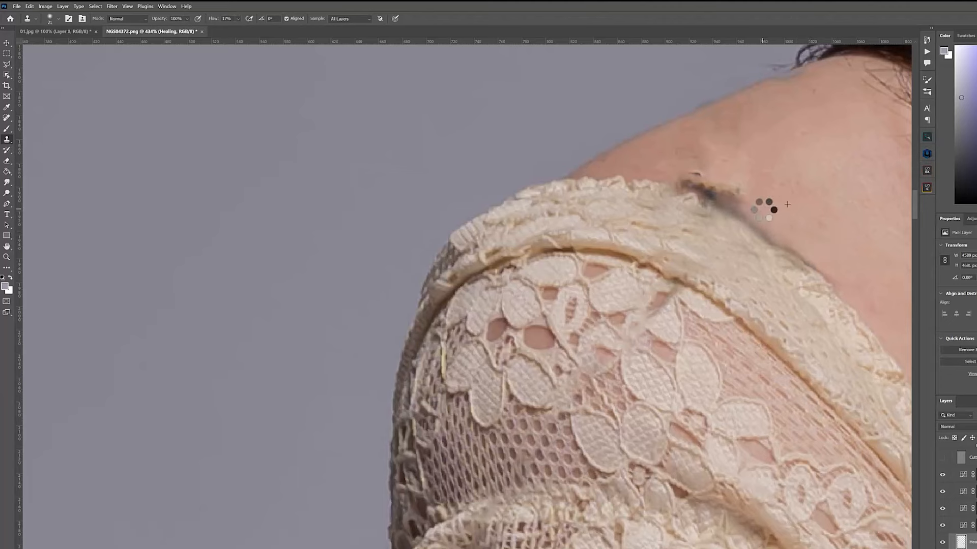
{"action": "mouse_move", "coordinate": [726, 197]}
{"action": "left_mouse_down"}
{"action": "mouse_move", "coordinate": [701, 204]}
{"action": "mouse_move", "coordinate": [684, 179]}
{"action": "left_mouse_up"}
{"action": "left_click", "coordinate": [741, 176], "text": "alt"}
{"action": "left_click_drag", "start_coordinate": [736, 204], "coordinate": [746, 209]}
{"action": "left_click", "coordinate": [827, 304], "text": "alt"}
{"action": "mouse_move", "coordinate": [816, 281]}
{"action": "left_mouse_down"}
{"action": "mouse_move", "coordinate": [734, 219]}
{"action": "mouse_move", "coordinate": [666, 195]}
{"action": "left_mouse_up"}
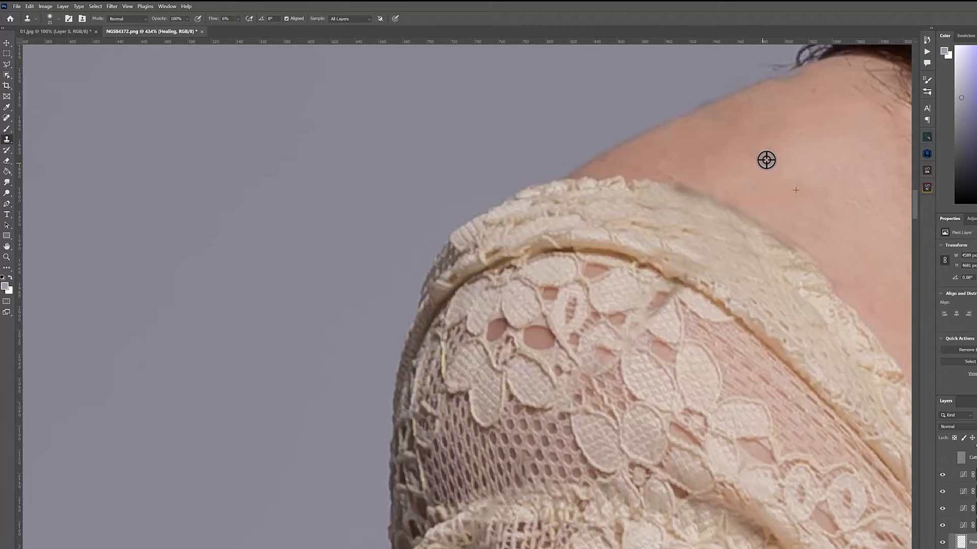
Step: Heal the rebuilt lace edge on the shoulder and touch up the leftover spots on the trim and seam
{"action": "key", "text": "j"}
{"action": "mouse_move", "coordinate": [783, 252]}
{"action": "left_mouse_down"}
{"action": "mouse_move", "coordinate": [785, 230]}
{"action": "mouse_move", "coordinate": [722, 203]}
{"action": "left_mouse_up"}
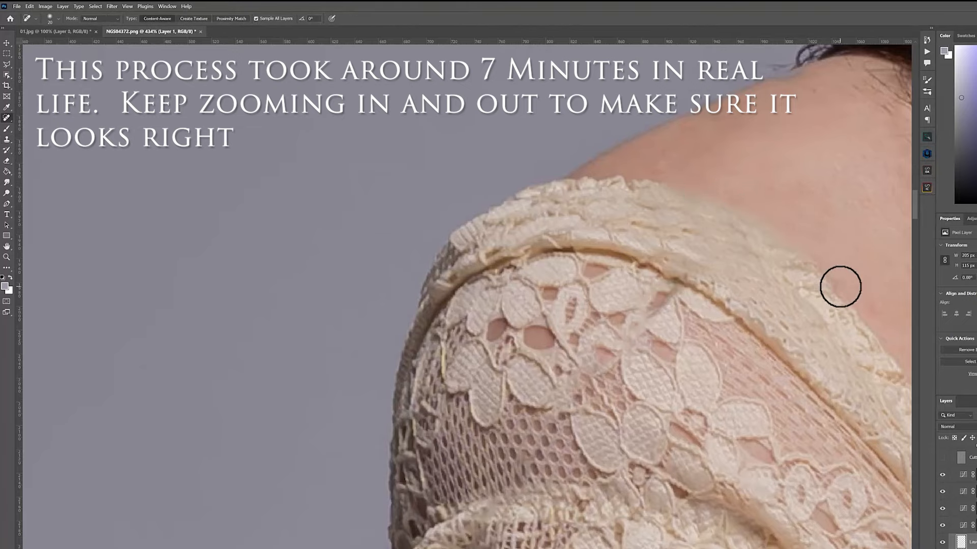
{"action": "scroll", "coordinate": [867, 308], "scroll_direction": "down", "scroll_amount": 10}
{"action": "scroll", "coordinate": [873, 312], "scroll_direction": "up", "scroll_amount": 8}
{"action": "scroll", "coordinate": [429, 388], "scroll_direction": "down", "scroll_amount": 10}
{"action": "scroll", "coordinate": [402, 351], "scroll_direction": "up", "scroll_amount": 10}
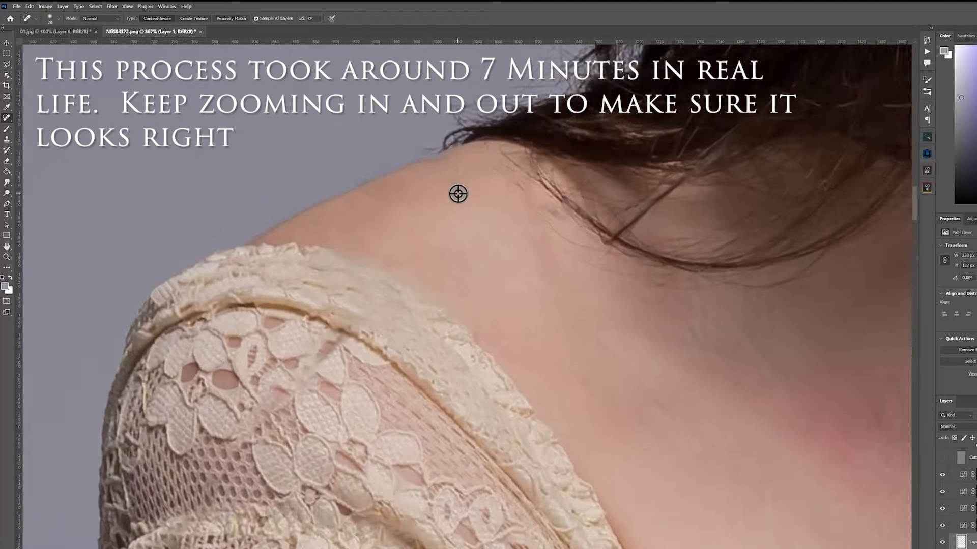
{"action": "scroll", "coordinate": [458, 194], "scroll_direction": "up", "scroll_amount": 2}
{"action": "left_click", "coordinate": [486, 365]}
{"action": "left_click_drag", "start_coordinate": [332, 307], "coordinate": [322, 312]}
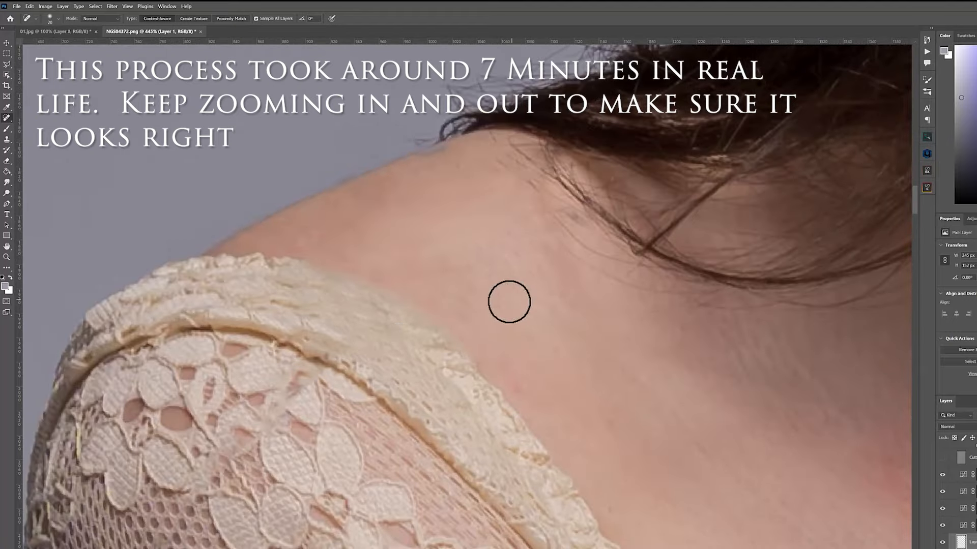
Step: Clone over the stray hairs along the shoulder's upper outline, lower the stamp's flow to 5%, and undo the last clone stroke
{"action": "left_click", "coordinate": [7, 139]}
{"action": "left_click", "coordinate": [393, 165], "text": "alt"}
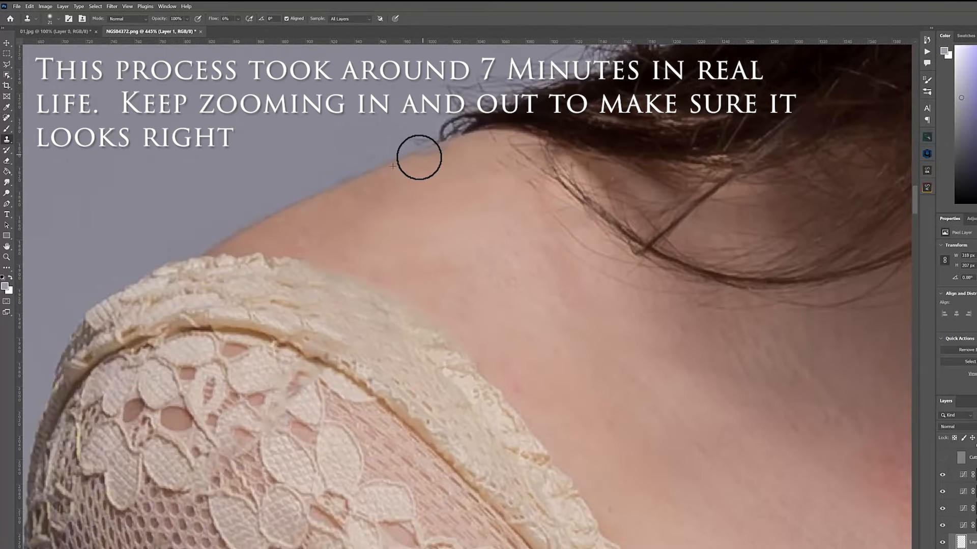
{"action": "left_click_drag", "start_coordinate": [237, 19], "coordinate": [259, 28]}
{"action": "left_click_drag", "start_coordinate": [425, 138], "coordinate": [430, 157]}
{"action": "left_click", "coordinate": [502, 240], "text": "alt"}
{"action": "mouse_move", "coordinate": [423, 233]}
{"action": "left_mouse_down"}
{"action": "mouse_move", "coordinate": [383, 260]}
{"action": "mouse_move", "coordinate": [390, 247]}
{"action": "left_mouse_up"}
{"action": "left_click_drag", "start_coordinate": [238, 19], "coordinate": [226, 29]}
{"action": "key", "text": "ctrl+z"}
Step: Clone clean skin over the uneven patches on the shoulder between the lace trim and the hair
{"action": "left_click", "coordinate": [504, 241], "text": "alt"}
{"action": "mouse_move", "coordinate": [456, 234]}
{"action": "left_mouse_down"}
{"action": "mouse_move", "coordinate": [418, 255]}
{"action": "mouse_move", "coordinate": [409, 225]}
{"action": "mouse_move", "coordinate": [428, 209]}
{"action": "mouse_move", "coordinate": [410, 214]}
{"action": "mouse_move", "coordinate": [392, 242]}
{"action": "mouse_move", "coordinate": [425, 214]}
{"action": "mouse_move", "coordinate": [377, 240]}
{"action": "mouse_move", "coordinate": [420, 201]}
{"action": "left_mouse_up"}
{"action": "left_click", "coordinate": [370, 225], "text": "alt"}
{"action": "left_click", "coordinate": [447, 240], "text": "alt"}
{"action": "key", "text": "ctrl+z"}
{"action": "left_click", "coordinate": [423, 250], "text": "alt"}
{"action": "left_click", "coordinate": [485, 284], "text": "alt"}
{"action": "mouse_move", "coordinate": [452, 278]}
{"action": "left_mouse_down"}
{"action": "mouse_move", "coordinate": [477, 283]}
{"action": "mouse_move", "coordinate": [463, 307]}
{"action": "left_mouse_up"}
{"action": "left_click", "coordinate": [564, 277], "text": "alt"}
{"action": "left_click_drag", "start_coordinate": [534, 257], "coordinate": [550, 260]}
{"action": "scroll", "coordinate": [588, 316], "scroll_direction": "down", "scroll_amount": 5}
{"action": "scroll", "coordinate": [589, 316], "scroll_direction": "up", "scroll_amount": 6}
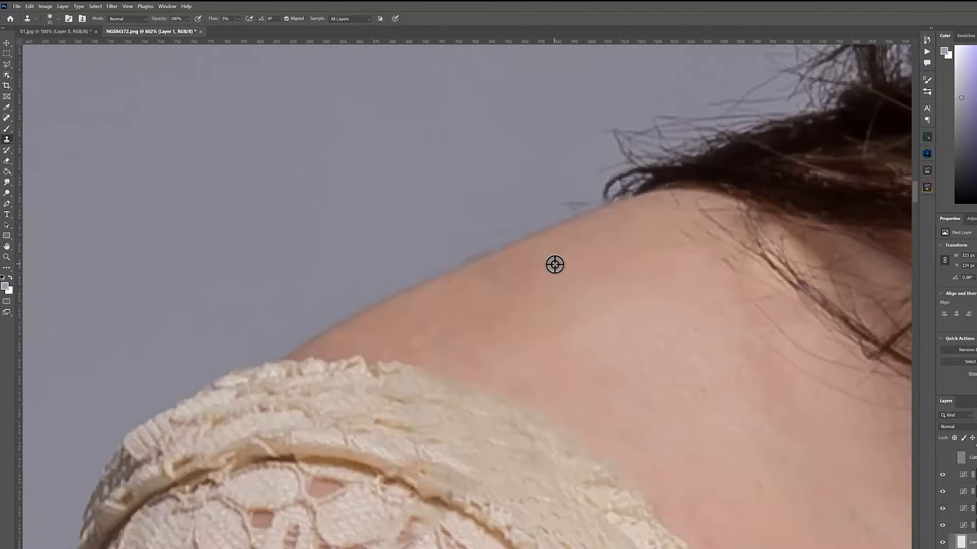
Step: Clone arm skin over the dark cable trace just below the sleeve's scalloped lace trim
{"action": "scroll", "coordinate": [532, 263], "scroll_direction": "down", "scroll_amount": 7}
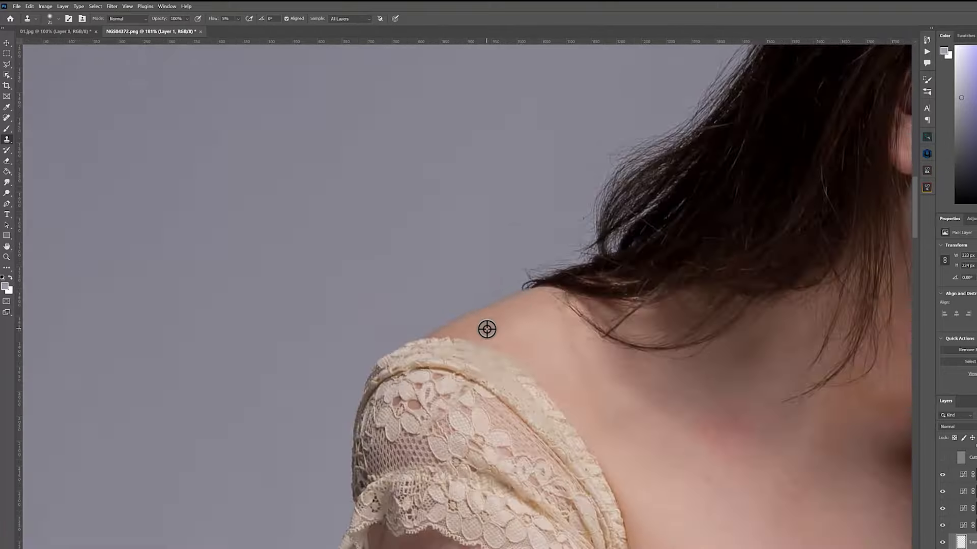
{"action": "scroll", "coordinate": [416, 284], "scroll_direction": "up", "scroll_amount": 7}
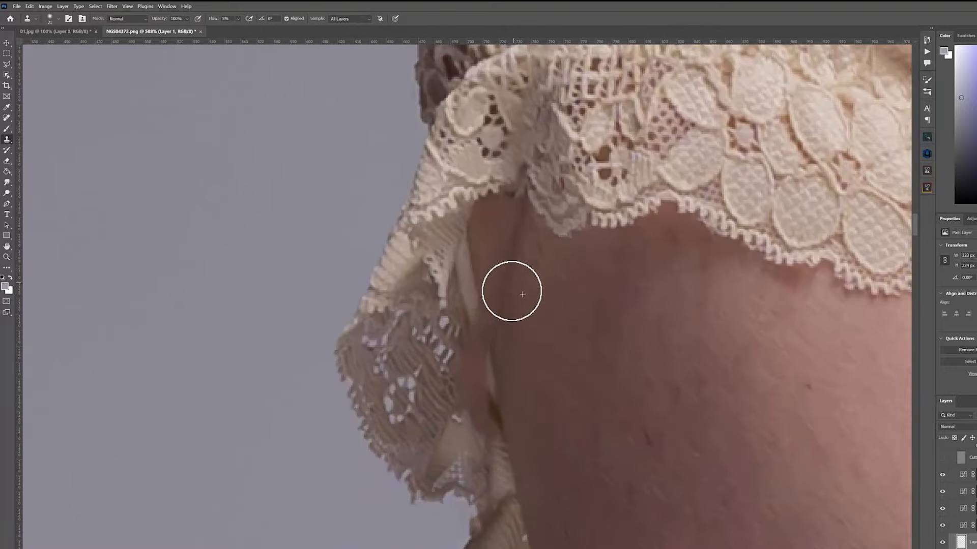
{"action": "left_click_drag", "start_coordinate": [519, 219], "coordinate": [522, 218]}
{"action": "left_click", "coordinate": [489, 220], "text": "alt"}
{"action": "left_click_drag", "start_coordinate": [489, 264], "coordinate": [489, 271]}
{"action": "left_click", "coordinate": [487, 227], "text": "alt"}
{"action": "left_click_drag", "start_coordinate": [510, 234], "coordinate": [514, 238]}
{"action": "left_click", "coordinate": [566, 316], "text": "alt"}
{"action": "mouse_move", "coordinate": [498, 306]}
{"action": "left_mouse_down"}
{"action": "mouse_move", "coordinate": [496, 315]}
{"action": "mouse_move", "coordinate": [506, 299]}
{"action": "left_mouse_up"}
{"action": "left_click", "coordinate": [528, 327], "text": "alt"}
Step: Clone away the cable traces along the arm's edge and hanging lace, and retouch the lower lace with 17% flow
{"action": "mouse_move", "coordinate": [522, 259]}
{"action": "left_mouse_down"}
{"action": "mouse_move", "coordinate": [519, 231]}
{"action": "mouse_move", "coordinate": [533, 260]}
{"action": "mouse_move", "coordinate": [495, 307]}
{"action": "mouse_move", "coordinate": [483, 357]}
{"action": "mouse_move", "coordinate": [480, 331]}
{"action": "mouse_move", "coordinate": [486, 356]}
{"action": "mouse_move", "coordinate": [464, 389]}
{"action": "mouse_move", "coordinate": [484, 427]}
{"action": "left_mouse_up"}
{"action": "left_click", "coordinate": [569, 311], "text": "alt"}
{"action": "left_click", "coordinate": [540, 303], "text": "alt"}
{"action": "left_click", "coordinate": [467, 306], "text": "alt"}
{"action": "left_click", "coordinate": [458, 356], "text": "alt"}
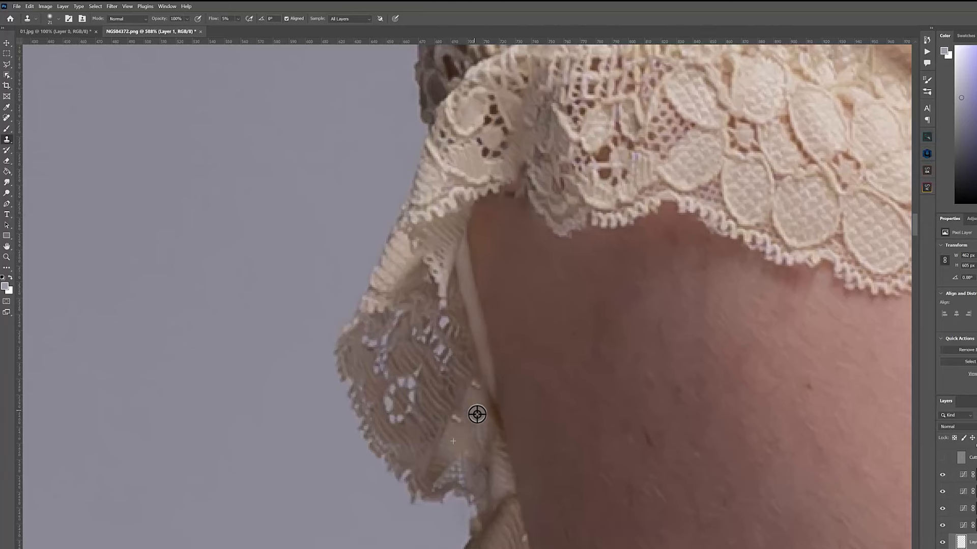
{"action": "left_click", "coordinate": [476, 408], "text": "alt"}
{"action": "left_click", "coordinate": [50, 18]}
{"action": "left_click_drag", "start_coordinate": [49, 43], "coordinate": [47, 42]}
{"action": "key", "text": "shift+1"}
{"action": "key", "text": "shift+7"}
{"action": "mouse_move", "coordinate": [458, 427]}
{"action": "left_mouse_down"}
{"action": "mouse_move", "coordinate": [473, 390]}
{"action": "mouse_move", "coordinate": [490, 425]}
{"action": "left_mouse_up"}
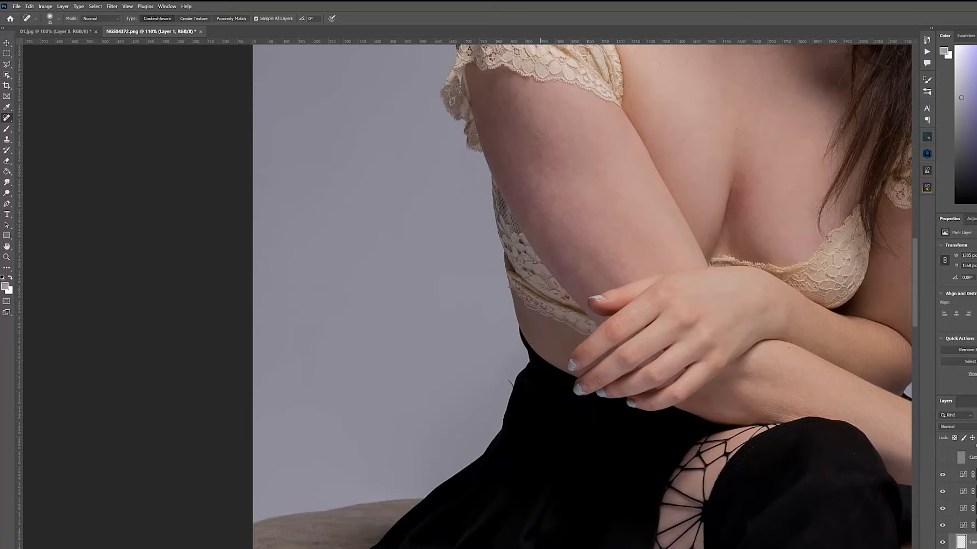
Step: Heal the stray hairs on the far upper arm and around the hair ends beside the lace sleeve
{"action": "scroll", "coordinate": [483, 295], "scroll_direction": "right", "scroll_amount": 5}
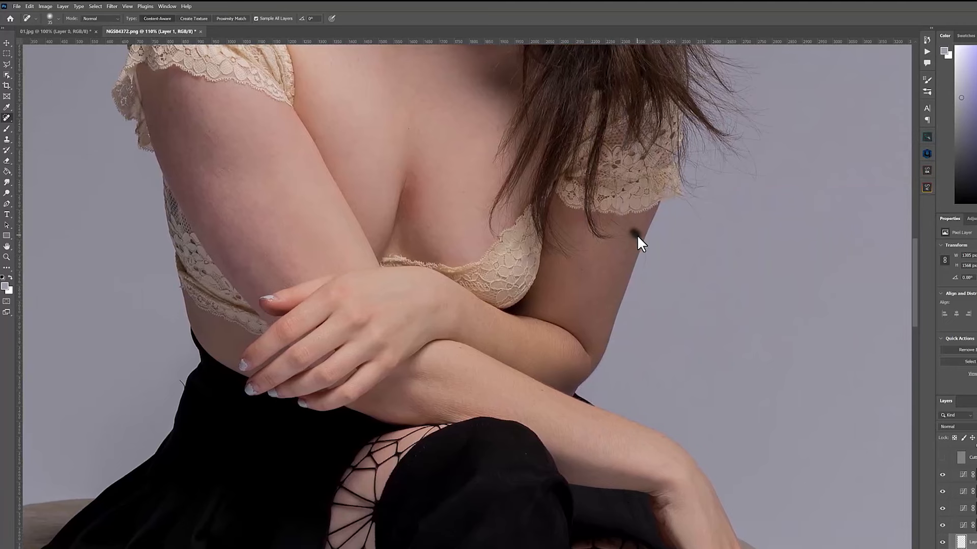
{"action": "mouse_move", "coordinate": [647, 270]}
{"action": "left_mouse_down"}
{"action": "mouse_move", "coordinate": [642, 237]}
{"action": "mouse_move", "coordinate": [621, 227]}
{"action": "mouse_move", "coordinate": [636, 244]}
{"action": "mouse_move", "coordinate": [656, 206]}
{"action": "mouse_move", "coordinate": [693, 212]}
{"action": "mouse_move", "coordinate": [684, 200]}
{"action": "left_mouse_up"}
{"action": "mouse_move", "coordinate": [773, 176]}
{"action": "left_mouse_down"}
{"action": "mouse_move", "coordinate": [726, 162]}
{"action": "mouse_move", "coordinate": [744, 183]}
{"action": "mouse_move", "coordinate": [741, 163]}
{"action": "mouse_move", "coordinate": [753, 153]}
{"action": "left_mouse_up"}
{"action": "left_click_drag", "start_coordinate": [716, 196], "coordinate": [694, 199]}
Step: Heal the temporary tattoo marks on the thigh showing through the web tights above the rear boot
{"action": "scroll", "coordinate": [640, 318], "scroll_direction": "down", "scroll_amount": 5}
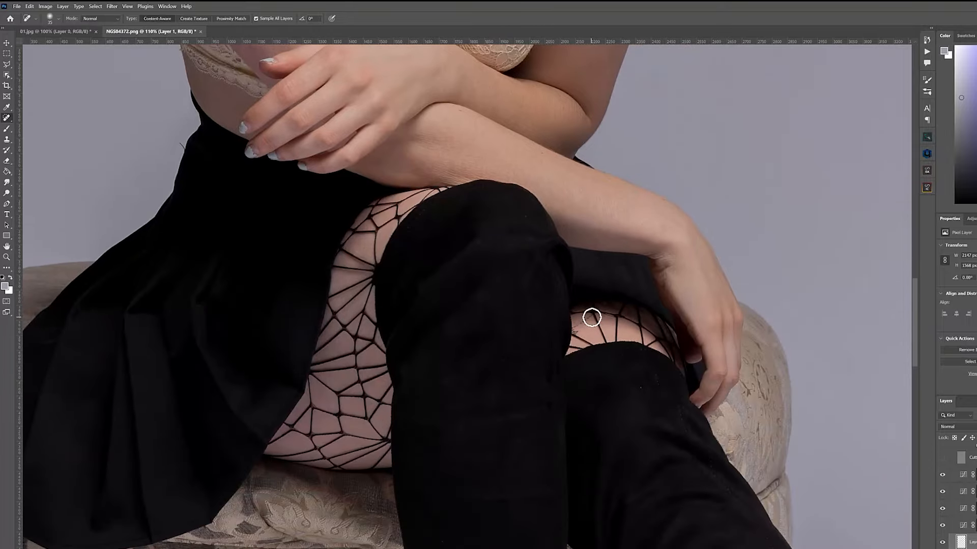
{"action": "mouse_move", "coordinate": [590, 318]}
{"action": "left_mouse_down"}
{"action": "mouse_move", "coordinate": [573, 327]}
{"action": "mouse_move", "coordinate": [591, 322]}
{"action": "left_mouse_up"}
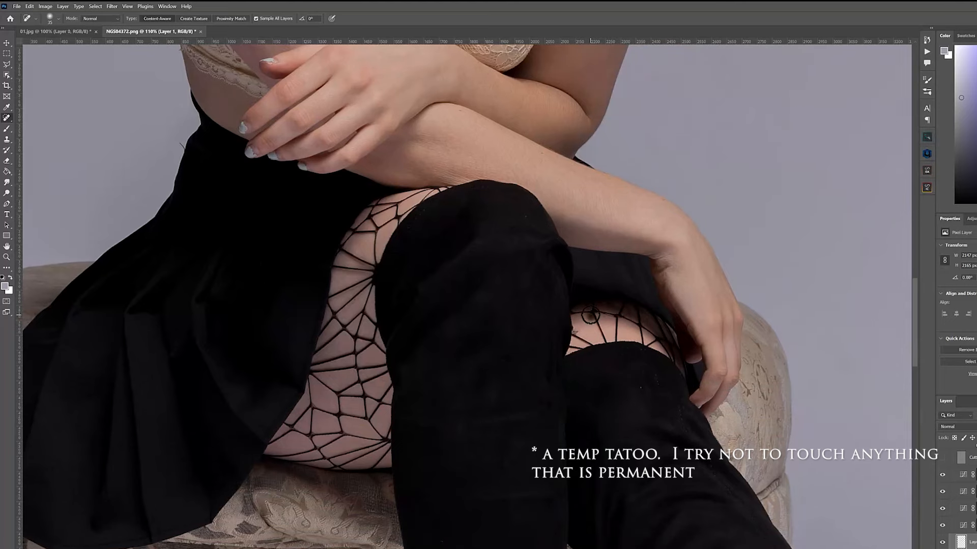
{"action": "left_click", "coordinate": [577, 333]}
Step: Heal the small blemishes above the eyebrow and on the cheek
{"action": "scroll", "coordinate": [669, 356], "scroll_direction": "down", "scroll_amount": 5}
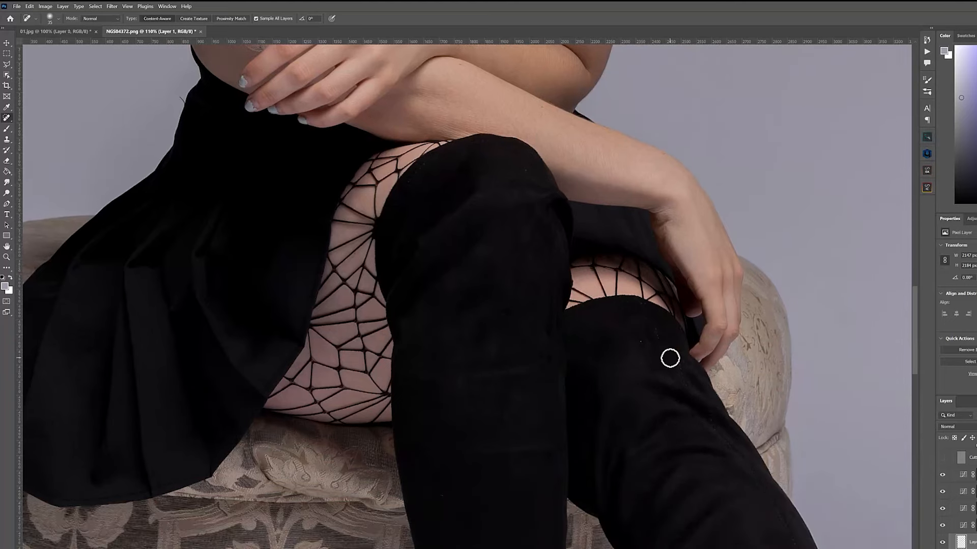
{"action": "scroll", "coordinate": [667, 371], "scroll_direction": "down", "scroll_amount": 3}
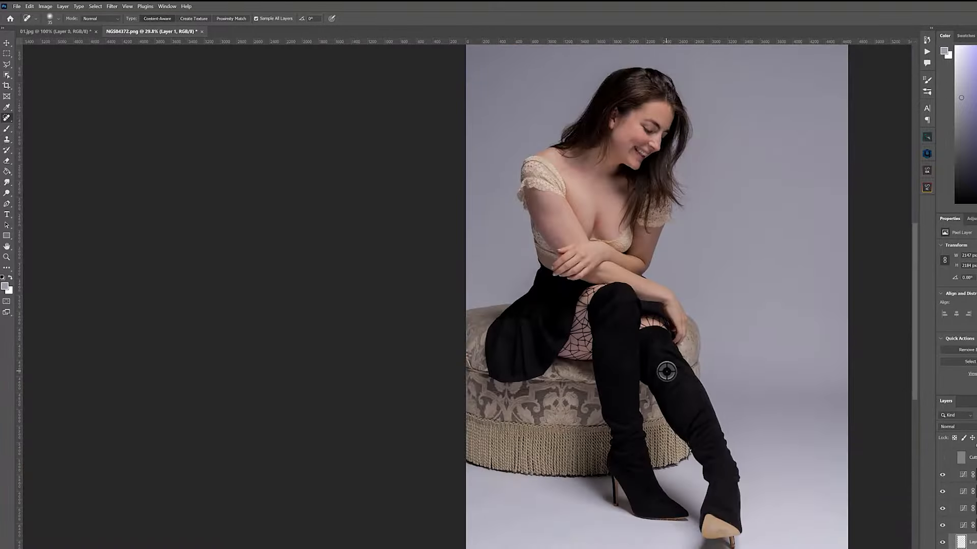
{"action": "scroll", "coordinate": [661, 369], "scroll_direction": "up", "scroll_amount": 3}
{"action": "scroll", "coordinate": [330, 324], "scroll_direction": "down", "scroll_amount": 3}
{"action": "scroll", "coordinate": [382, 131], "scroll_direction": "up", "scroll_amount": 5}
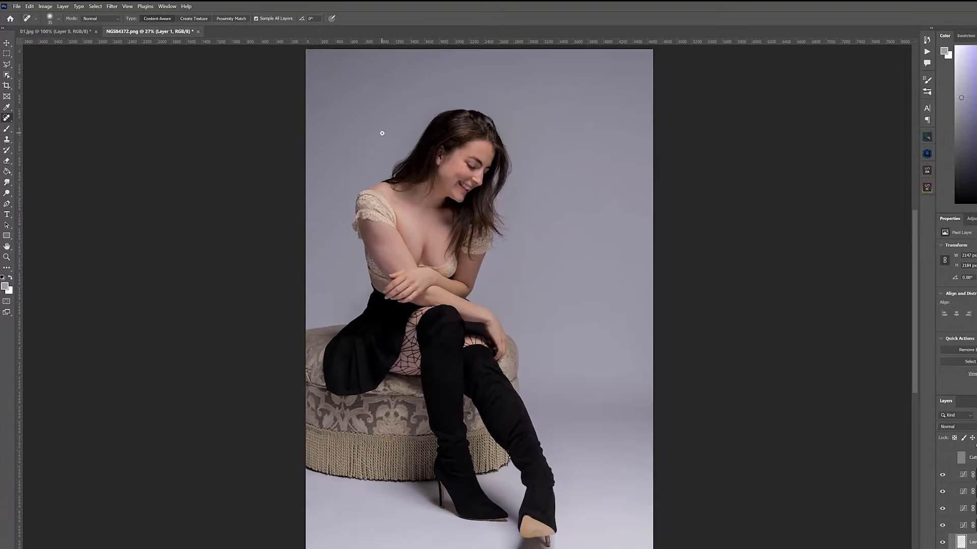
{"action": "scroll", "coordinate": [460, 179], "scroll_direction": "up", "scroll_amount": 5}
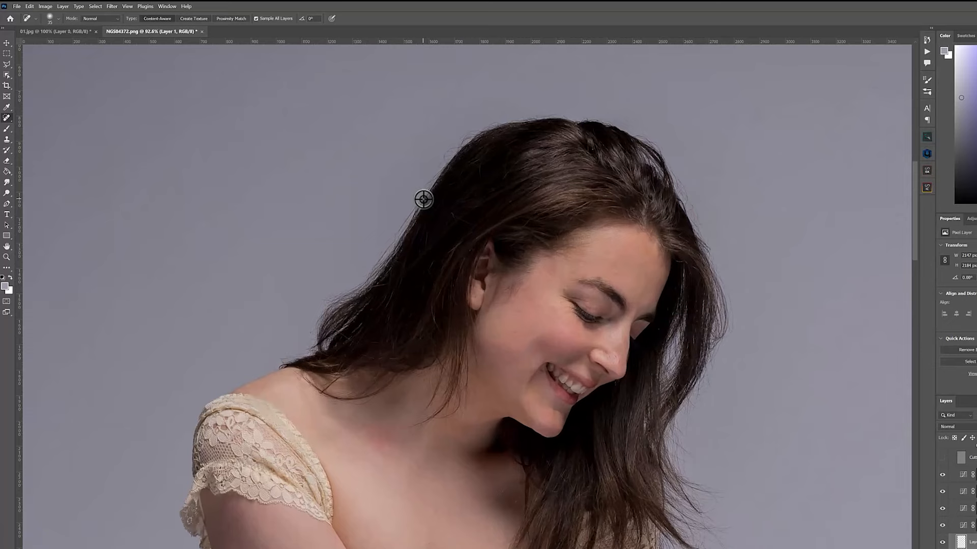
{"action": "scroll", "coordinate": [423, 199], "scroll_direction": "up", "scroll_amount": 2}
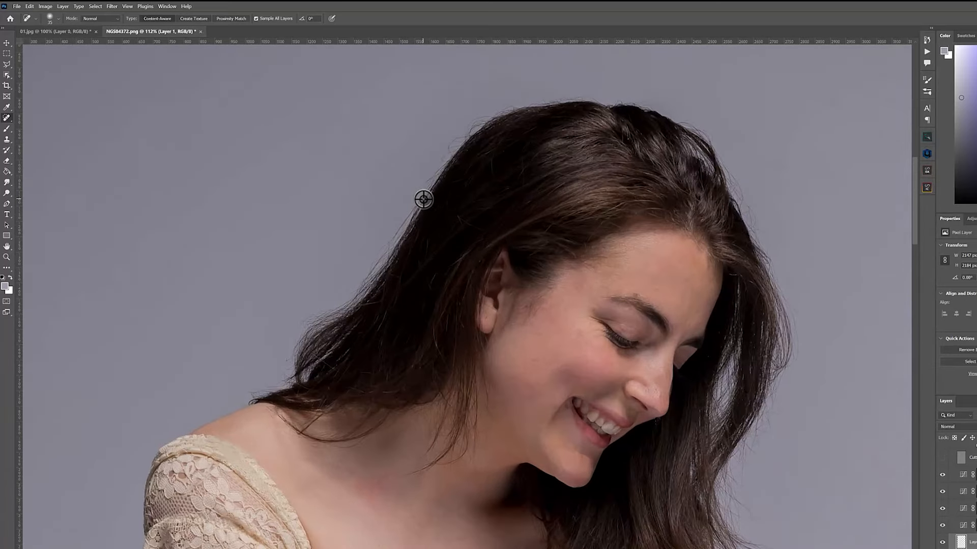
{"action": "left_click", "coordinate": [655, 289]}
{"action": "left_click", "coordinate": [539, 338]}
{"action": "left_click", "coordinate": [534, 360]}
Step: Turn on the hidden black-and-white adjustment layer in the skin group and examine the skin tones across the portrait
{"action": "scroll", "coordinate": [524, 329], "scroll_direction": "down", "scroll_amount": 3}
{"action": "scroll", "coordinate": [513, 342], "scroll_direction": "down", "scroll_amount": 4}
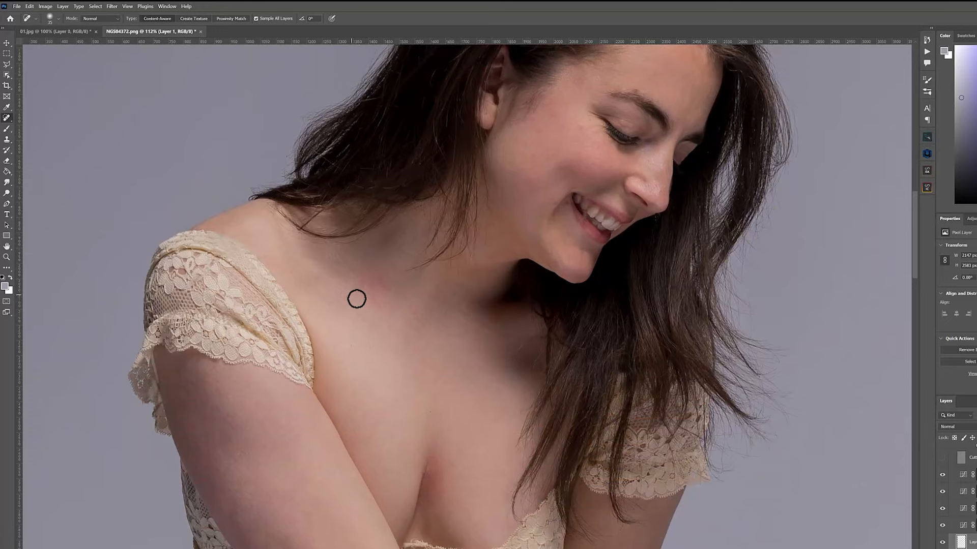
{"action": "scroll", "coordinate": [475, 327], "scroll_direction": "down", "scroll_amount": 5}
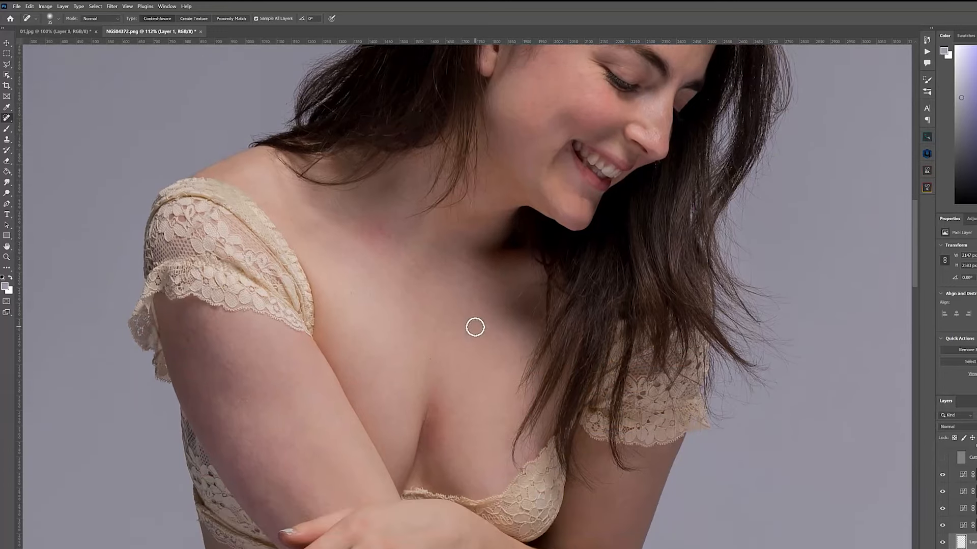
{"action": "scroll", "coordinate": [475, 327], "scroll_direction": "up", "scroll_amount": 3}
{"action": "scroll", "coordinate": [961, 499], "scroll_direction": "up", "scroll_amount": 2}
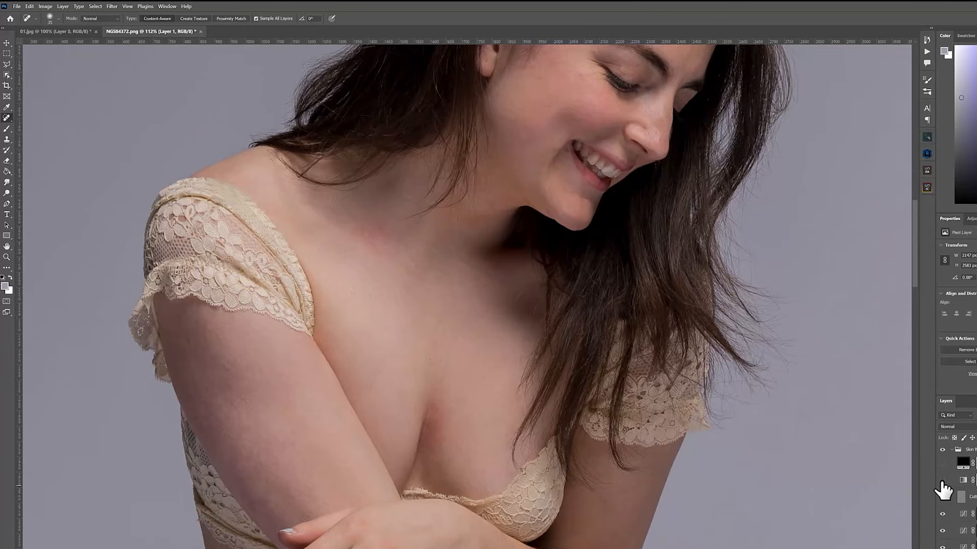
{"action": "left_click", "coordinate": [942, 480]}
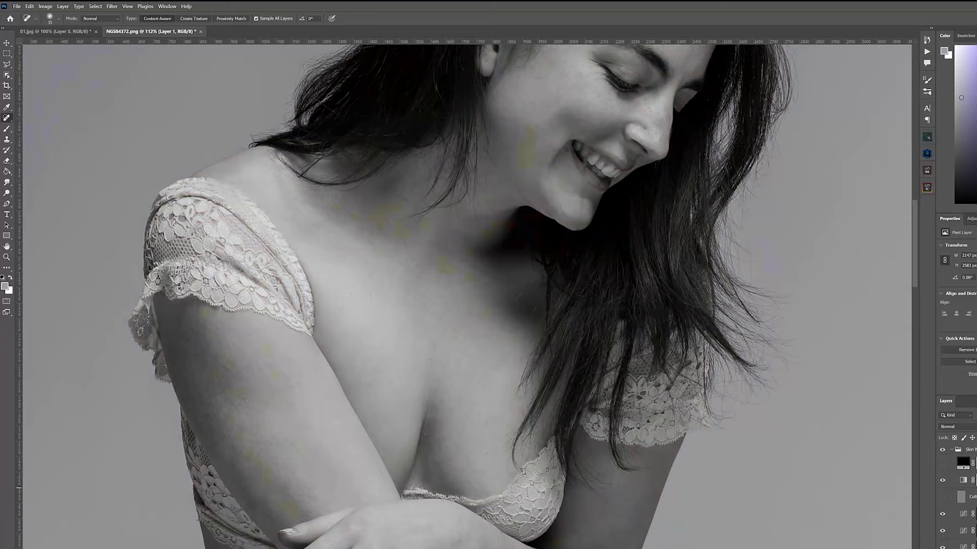
{"action": "scroll", "coordinate": [529, 297], "scroll_direction": "down", "scroll_amount": 5}
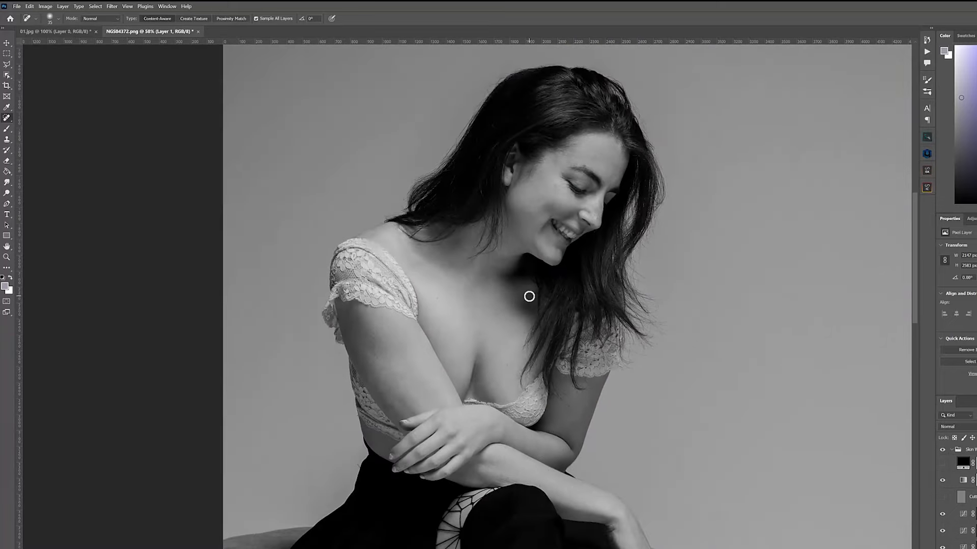
{"action": "scroll", "coordinate": [529, 297], "scroll_direction": "down", "scroll_amount": 1}
{"action": "scroll", "coordinate": [529, 297], "scroll_direction": "up", "scroll_amount": 2}
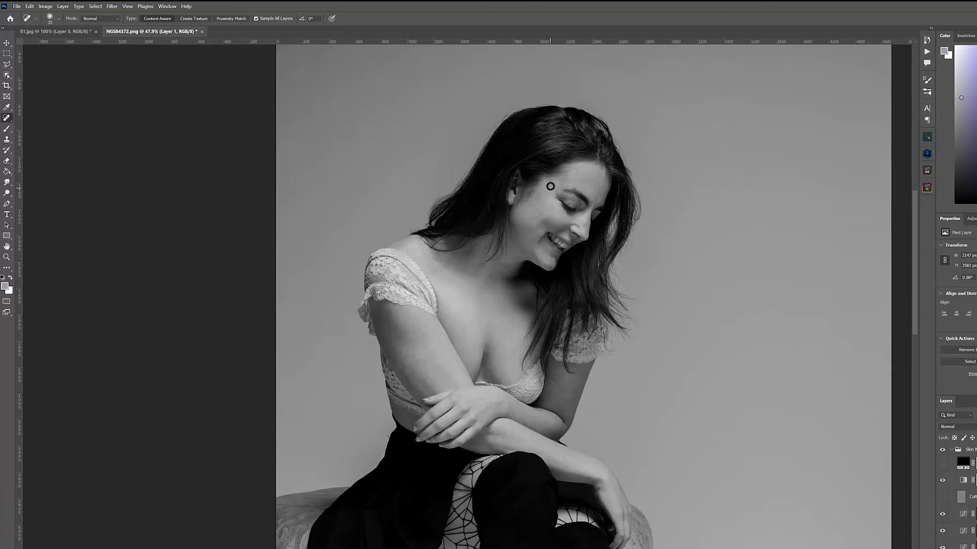
Step: Toggle the Gradient Map 1 layer off and on to compare color with black and white, and select the Dodge layer's mask
{"action": "left_click", "coordinate": [943, 481]}
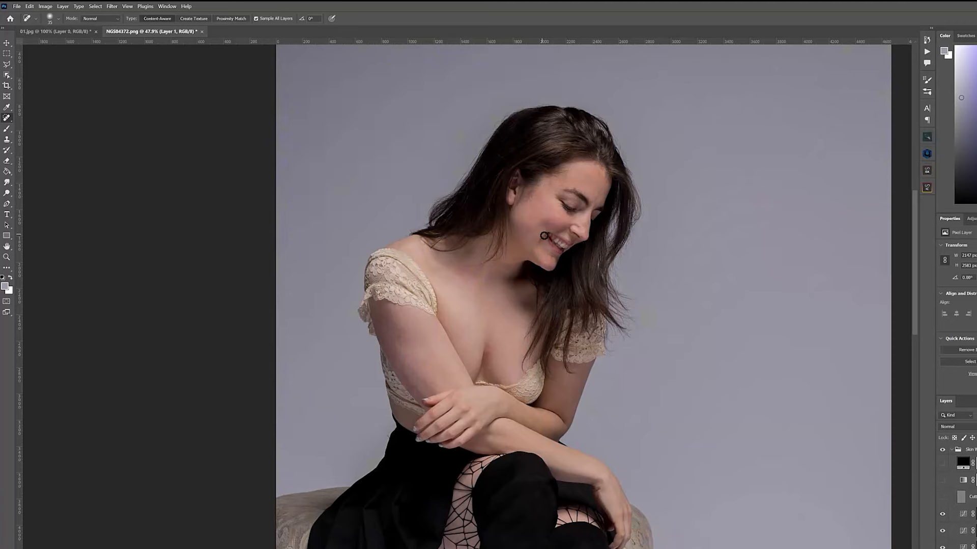
{"action": "left_click", "coordinate": [942, 479]}
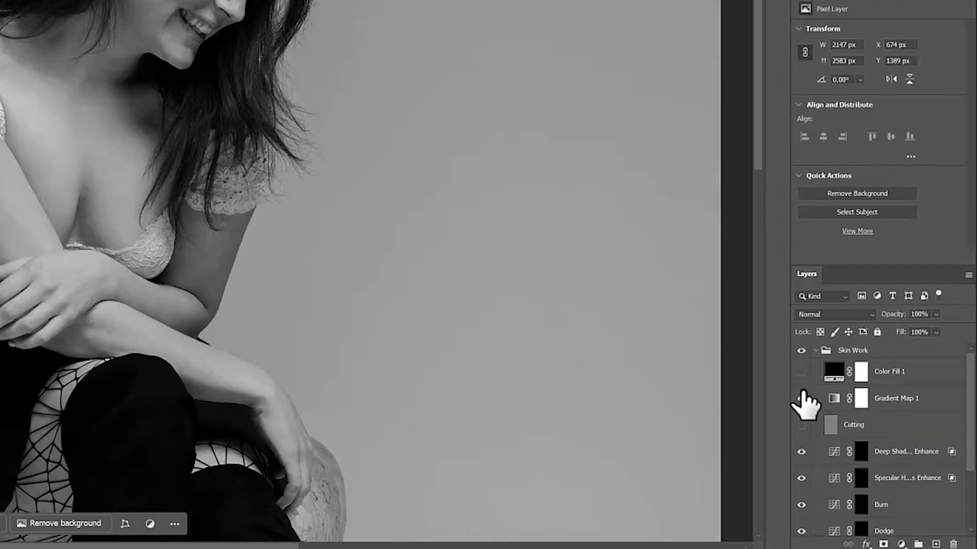
{"action": "scroll", "coordinate": [813, 458], "scroll_direction": "down", "scroll_amount": 2}
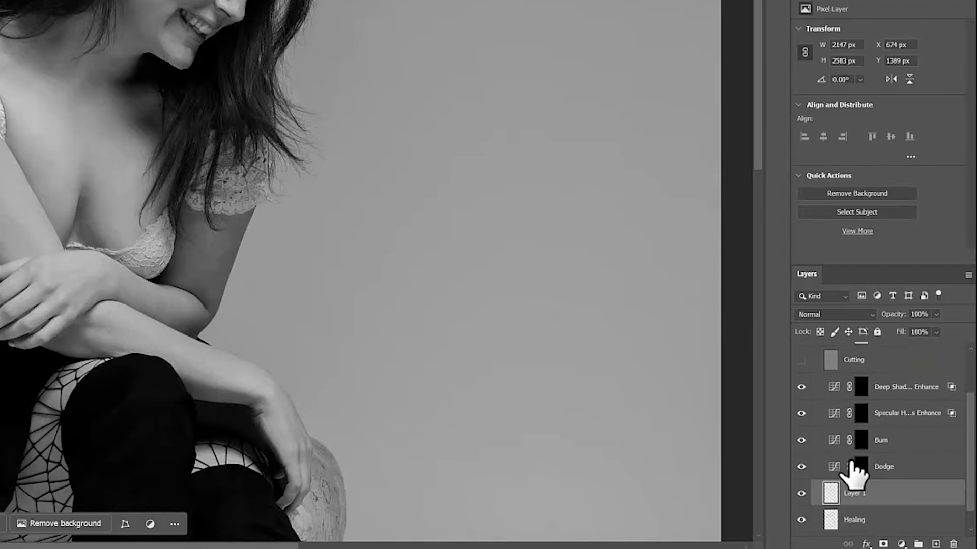
{"action": "left_click", "coordinate": [859, 467]}
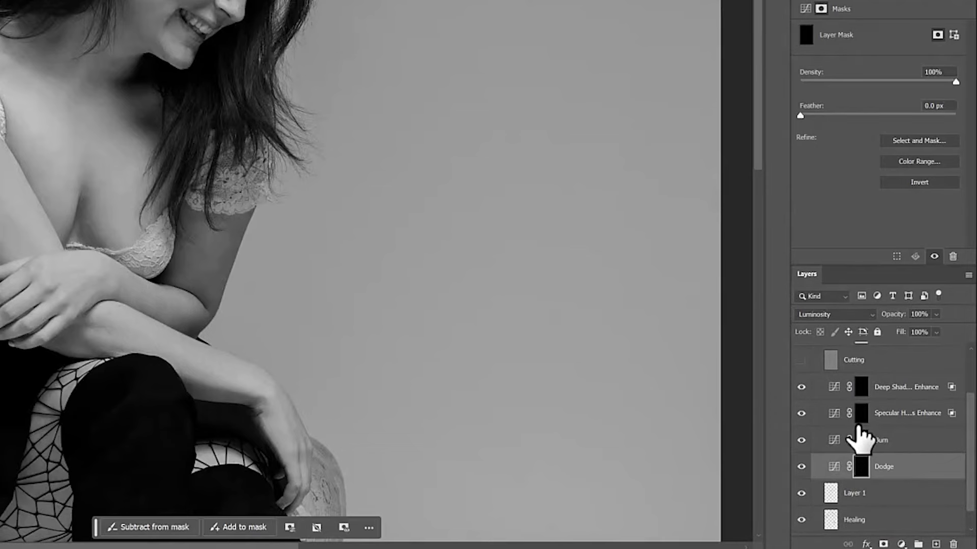
{"action": "left_click", "coordinate": [834, 466]}
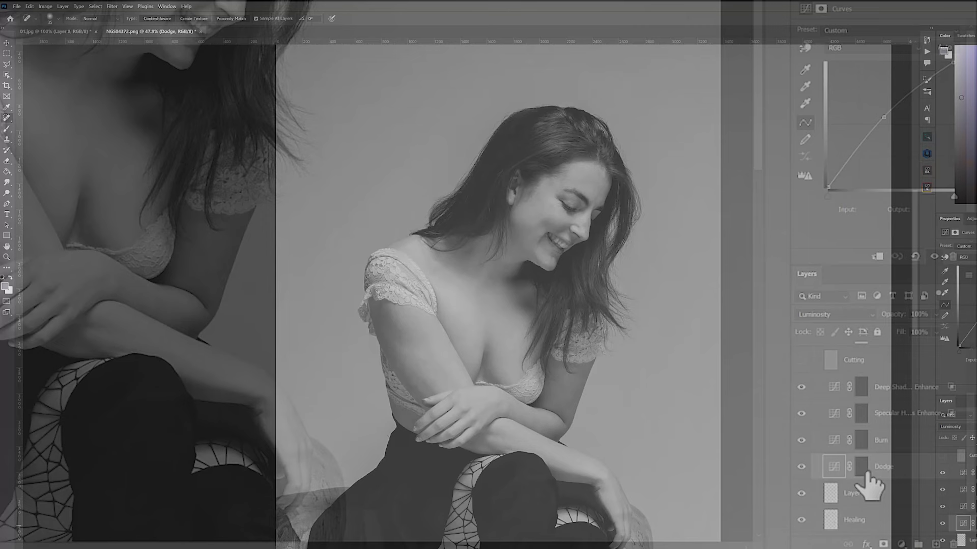
{"action": "left_click", "coordinate": [866, 472]}
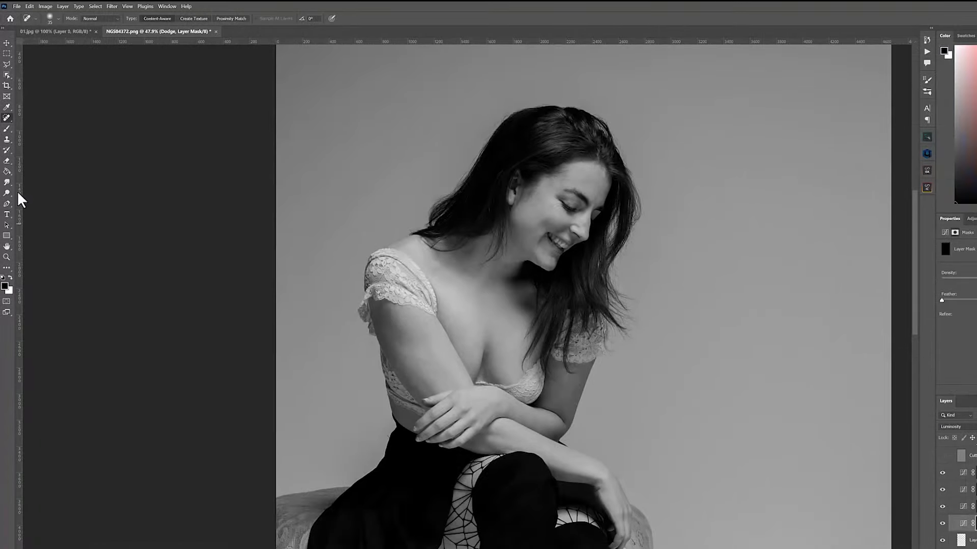
Step: Set up the Brush tool with white as the foreground color, 1% flow and a size of 100 px
{"action": "left_click", "coordinate": [6, 129]}
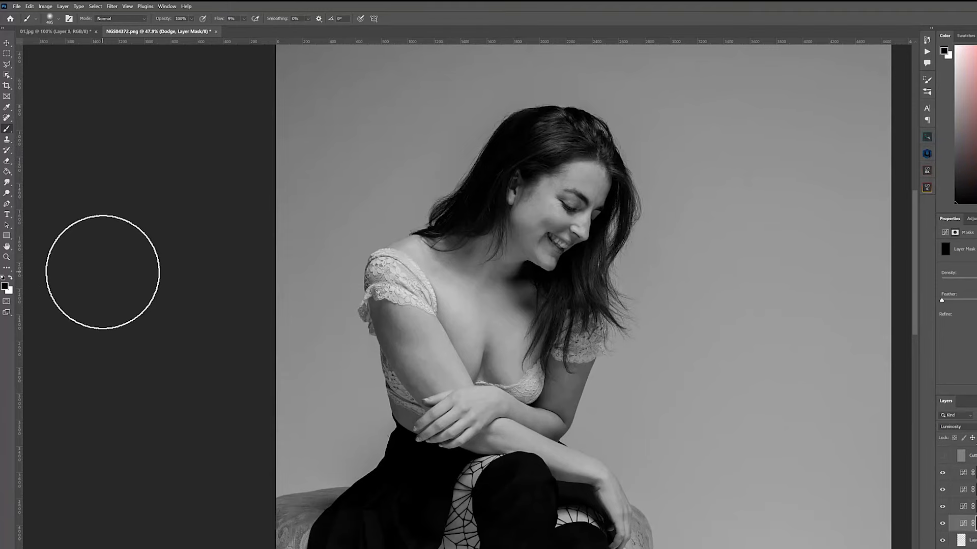
{"action": "key", "text": "bracketleft"}
{"action": "key", "text": "bracketleft"}
{"action": "key", "text": "bracketleft"}
{"action": "key", "text": "bracketleft"}
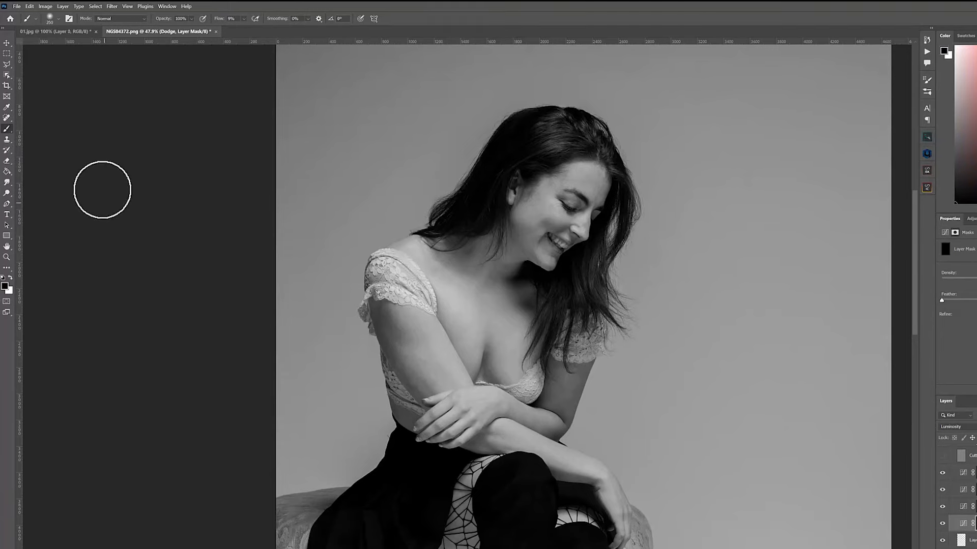
{"action": "left_click", "coordinate": [10, 278]}
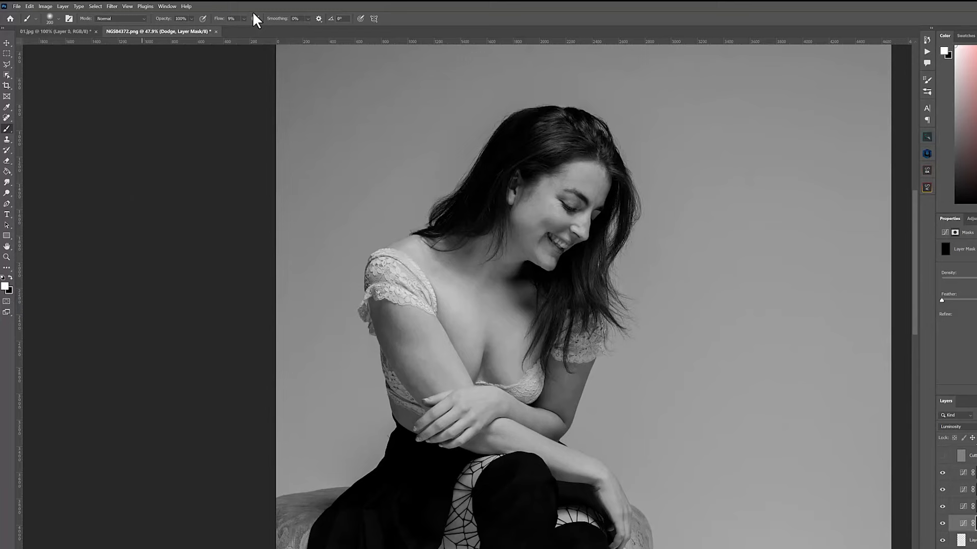
{"action": "left_click_drag", "start_coordinate": [244, 18], "coordinate": [241, 37]}
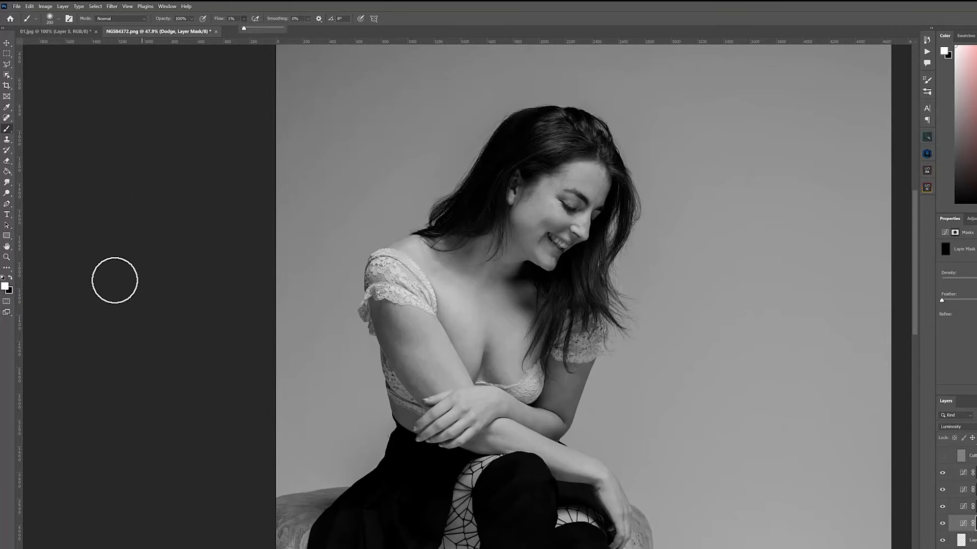
{"action": "key", "text": "bracketleft"}
{"action": "key", "text": "bracketleft"}
{"action": "key", "text": "bracketleft"}
{"action": "key", "text": "bracketleft"}
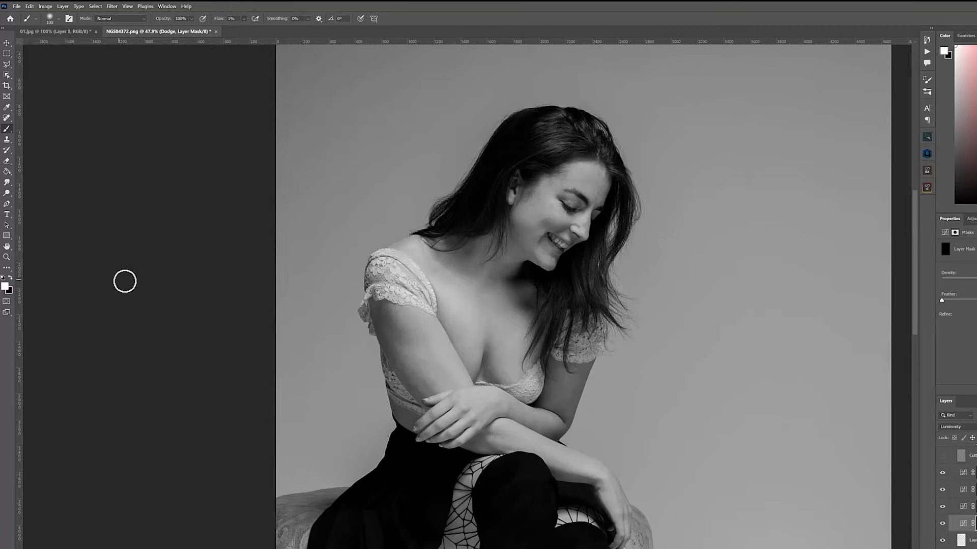
Step: Dodge the dark patches on the neck and upper chest, reducing the brush to 25 px for finer areas
{"action": "scroll", "coordinate": [433, 299], "scroll_direction": "up", "scroll_amount": 1}
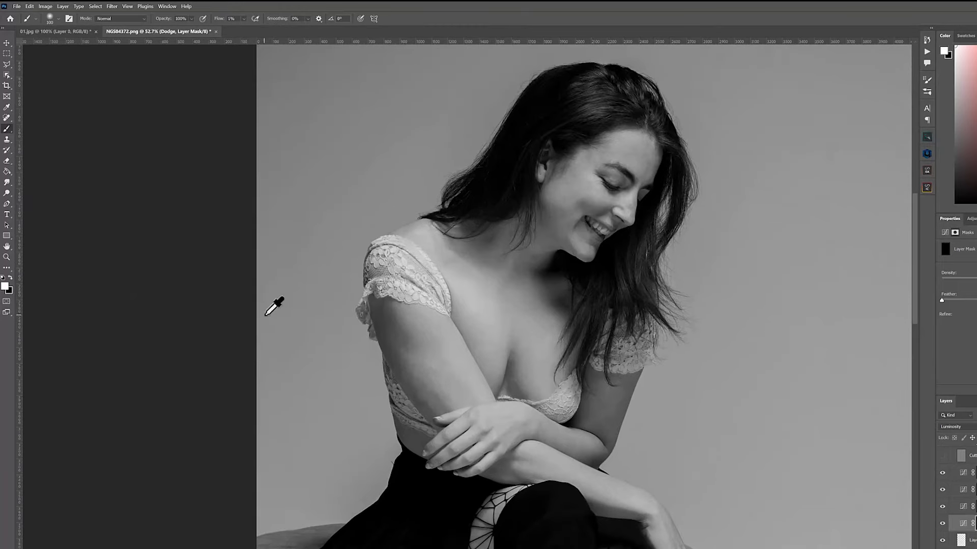
{"action": "scroll", "coordinate": [580, 250], "scroll_direction": "up", "scroll_amount": 1}
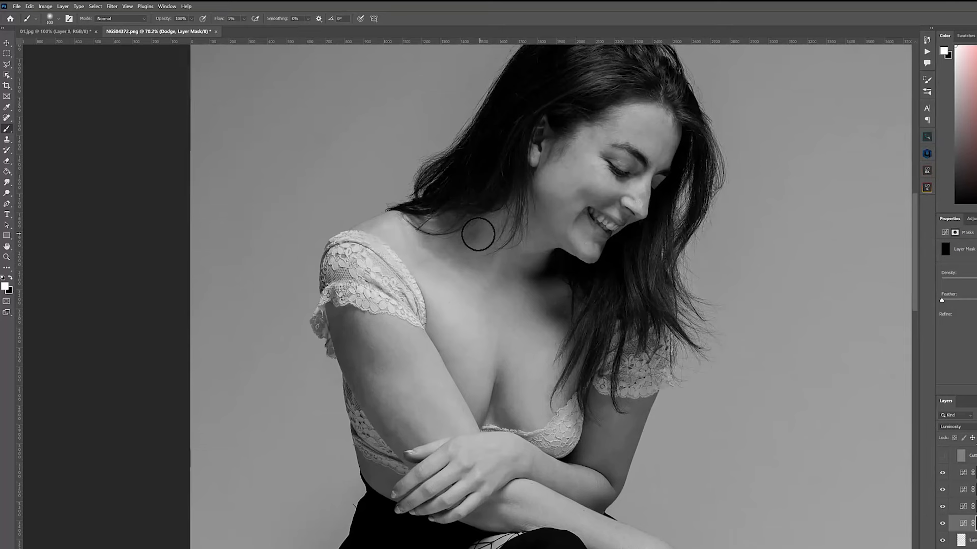
{"action": "key", "text": "bracketleft"}
{"action": "key", "text": "bracketleft"}
{"action": "key", "text": "bracketleft"}
{"action": "mouse_move", "coordinate": [480, 234]}
{"action": "left_mouse_down"}
{"action": "mouse_move", "coordinate": [468, 251]}
{"action": "mouse_move", "coordinate": [489, 228]}
{"action": "left_mouse_up"}
{"action": "key", "text": "bracketleft"}
{"action": "key", "text": "bracketleft"}
{"action": "key", "text": "bracketleft"}
{"action": "key", "text": "bracketleft"}
{"action": "key", "text": "bracketleft"}
{"action": "key", "text": "bracketleft"}
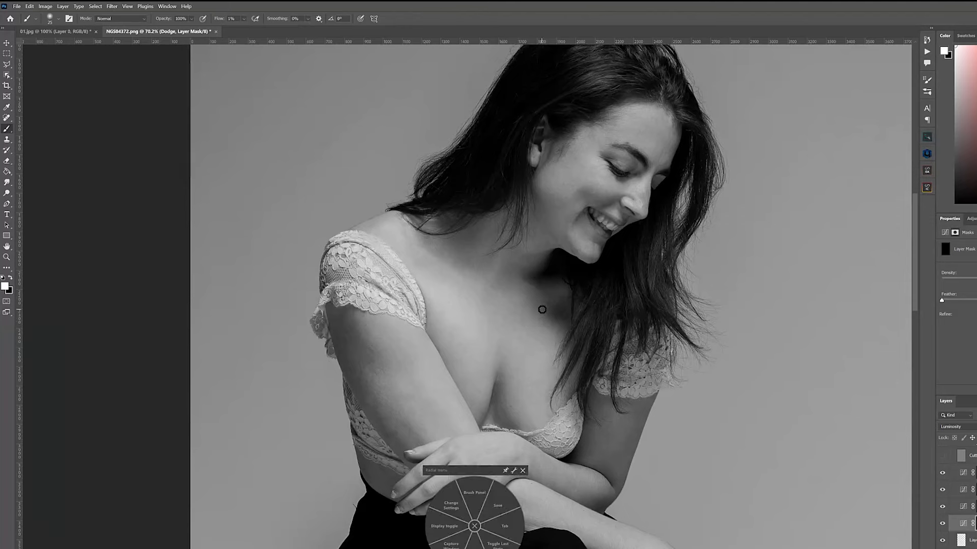
{"action": "left_click", "coordinate": [522, 471]}
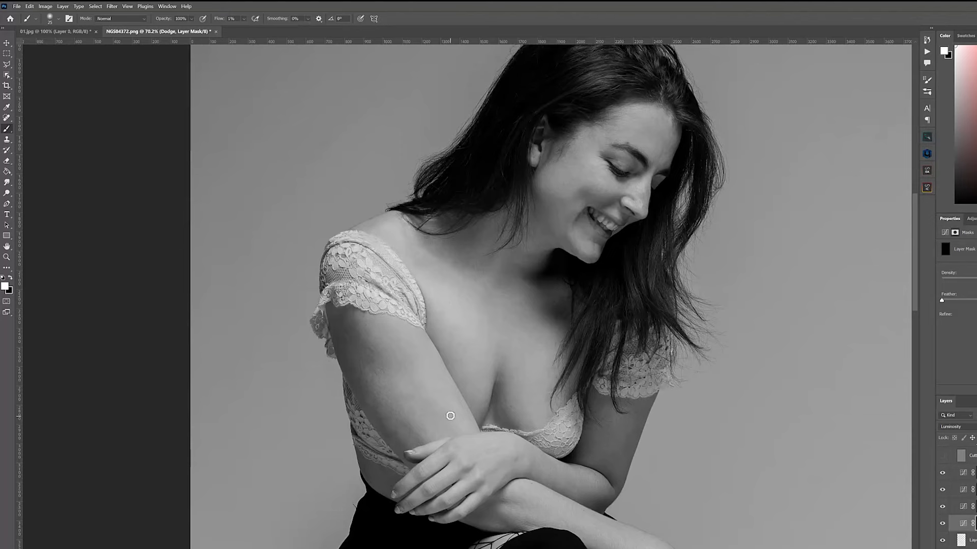
Step: Dodge the uneven dark patches on the near upper arm with brush sizes up to 50 px, and check the Dodge layer's effect
{"action": "key", "text": "r"}
{"action": "left_click_drag", "start_coordinate": [430, 419], "coordinate": [410, 420]}
{"action": "key", "text": "Escape"}
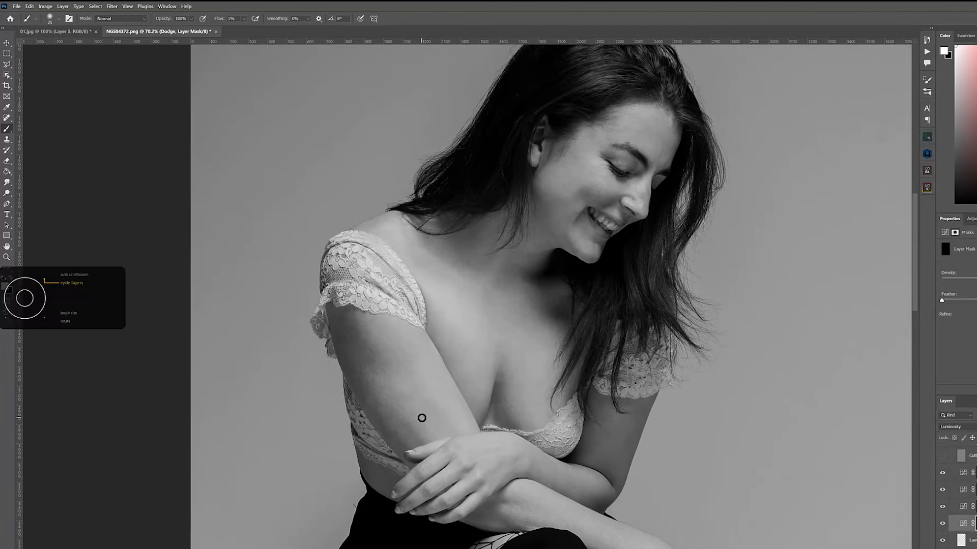
{"action": "key", "text": "bracketright"}
{"action": "key", "text": "bracketright"}
{"action": "key", "text": "bracketright"}
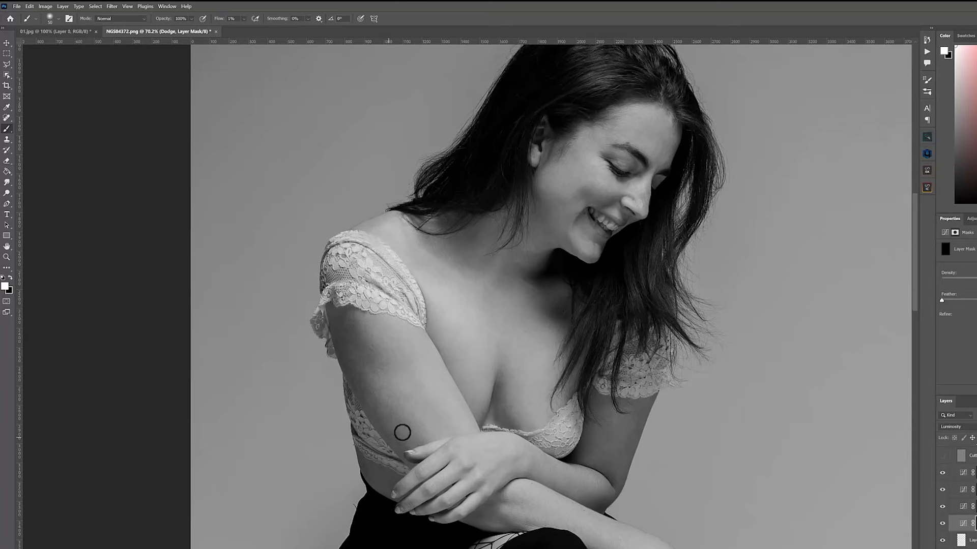
{"action": "key", "text": "bracketleft"}
{"action": "key", "text": "bracketleft"}
{"action": "key", "text": "bracketleft"}
{"action": "key", "text": "bracketright"}
{"action": "key", "text": "bracketright"}
{"action": "key", "text": "bracketright"}
{"action": "key", "text": "bracketright"}
{"action": "key", "text": "bracketright"}
{"action": "key", "text": "bracketright"}
{"action": "key", "text": "bracketleft"}
{"action": "key", "text": "bracketleft"}
{"action": "key", "text": "bracketleft"}
{"action": "key", "text": "bracketleft"}
{"action": "left_click", "coordinate": [943, 523]}
Step: Dodge the dark patches on the forehead and face, reducing the brush to 25 px for small areas
{"action": "scroll", "coordinate": [669, 124], "scroll_direction": "up", "scroll_amount": 5}
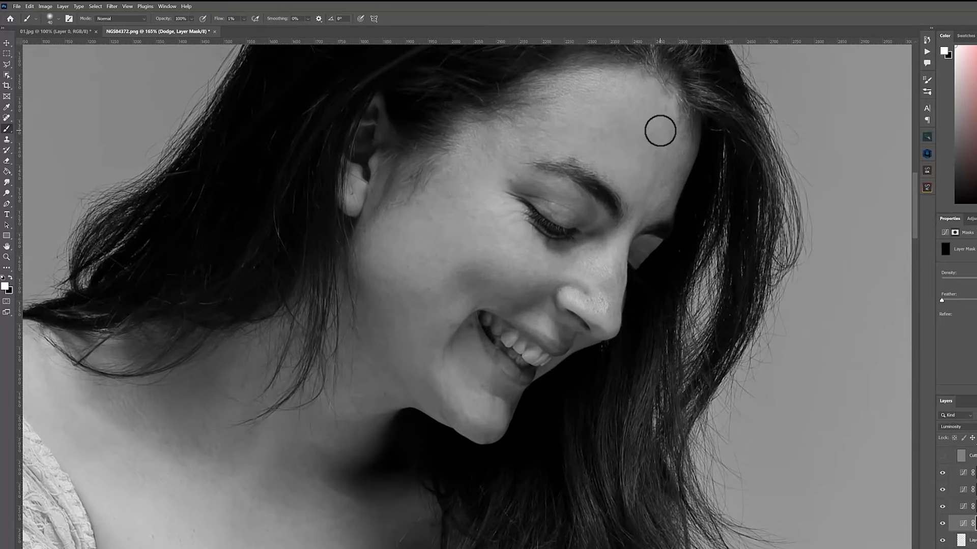
{"action": "scroll", "coordinate": [660, 131], "scroll_direction": "up", "scroll_amount": 2}
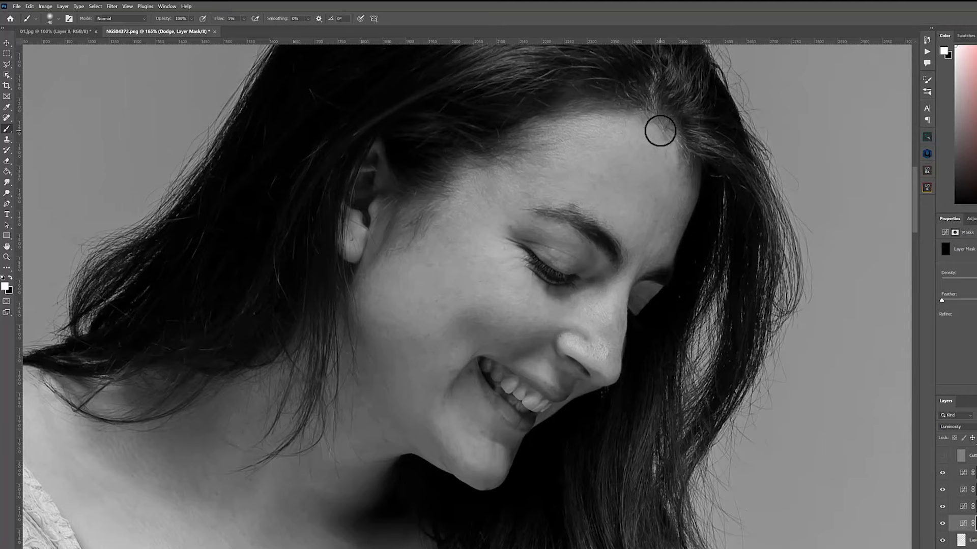
{"action": "key", "text": "bracketleft"}
{"action": "key", "text": "bracketleft"}
{"action": "key", "text": "bracketleft"}
Step: Select the Burn layer's mask and darken the bright patches on the neck, chest and shoulder with a brush up to 40 px
{"action": "scroll", "coordinate": [636, 188], "scroll_direction": "down", "scroll_amount": 5}
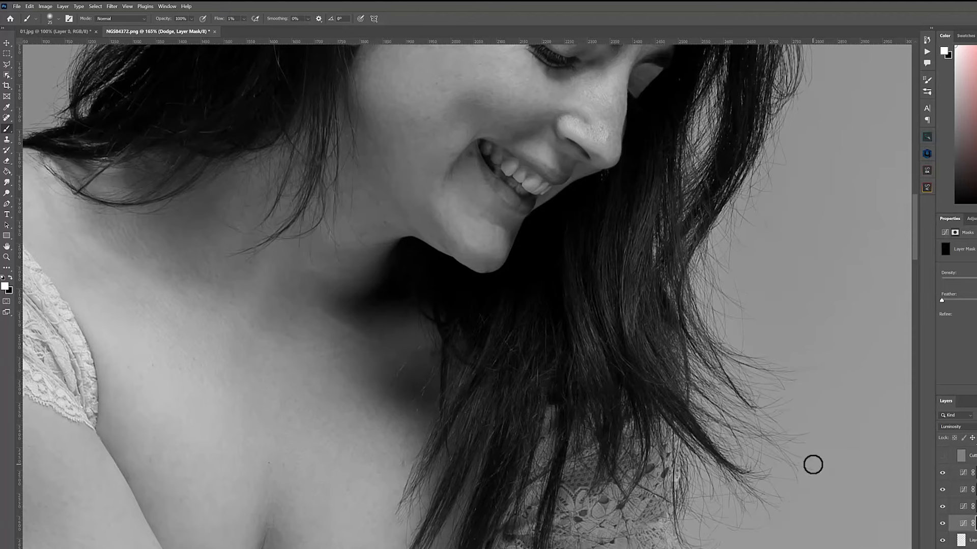
{"action": "left_click", "coordinate": [974, 510]}
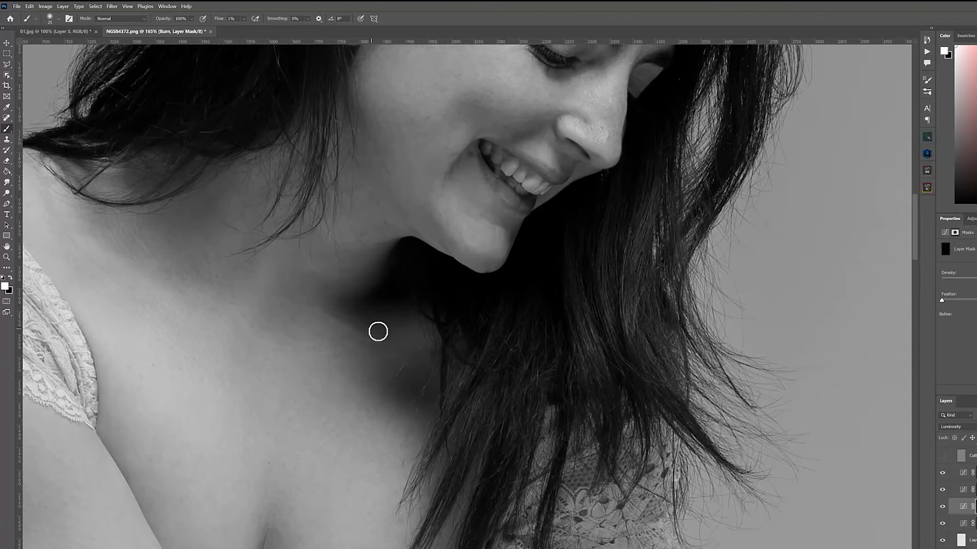
{"action": "key", "text": "bracketleft"}
{"action": "key", "text": "bracketright"}
{"action": "key", "text": "bracketright"}
{"action": "key", "text": "bracketright"}
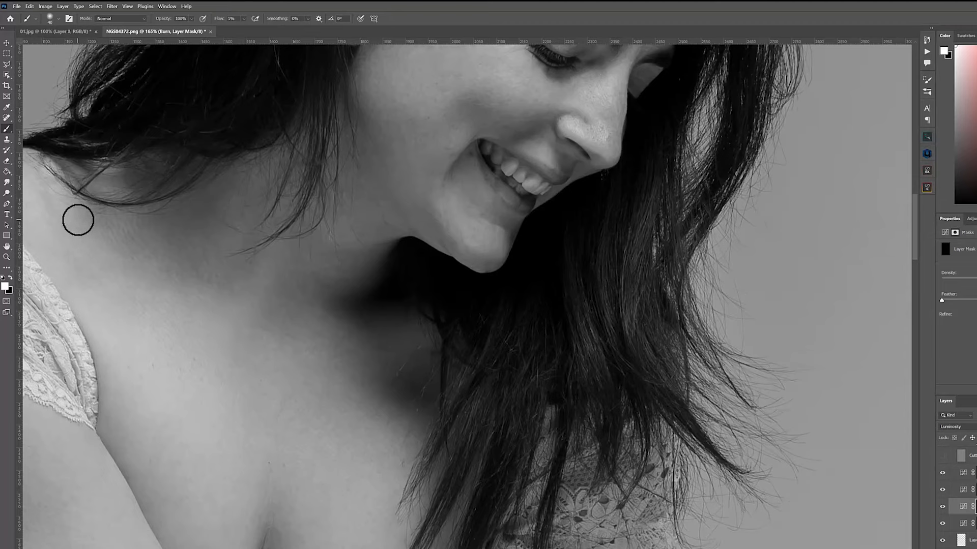
Step: Burn the small bright patches on the cheek and face with a 25 px brush
{"action": "key", "text": "bracketleft"}
{"action": "key", "text": "bracketleft"}
{"action": "key", "text": "bracketleft"}
{"action": "scroll", "coordinate": [463, 199], "scroll_direction": "up", "scroll_amount": 1}
{"action": "scroll", "coordinate": [464, 198], "scroll_direction": "up", "scroll_amount": 8}
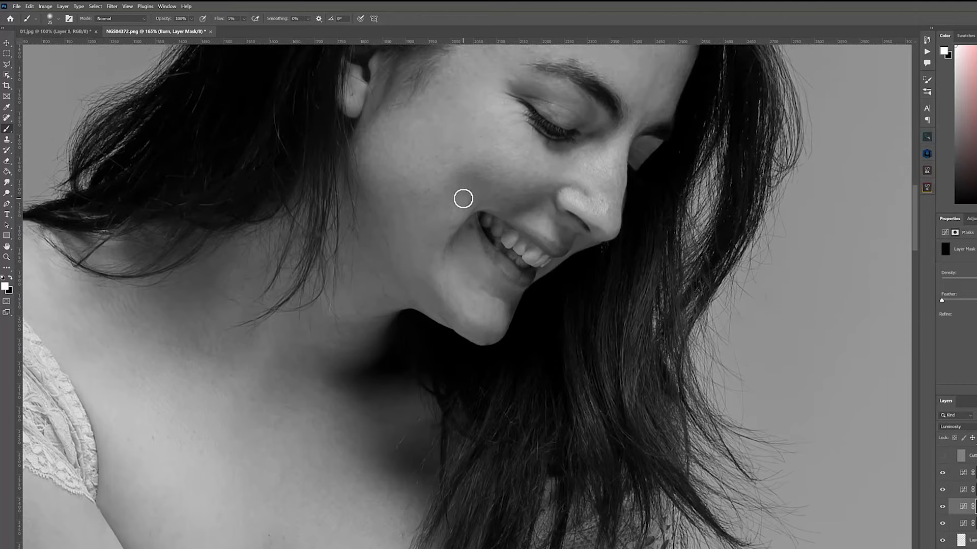
{"action": "scroll", "coordinate": [463, 199], "scroll_direction": "up", "scroll_amount": 2}
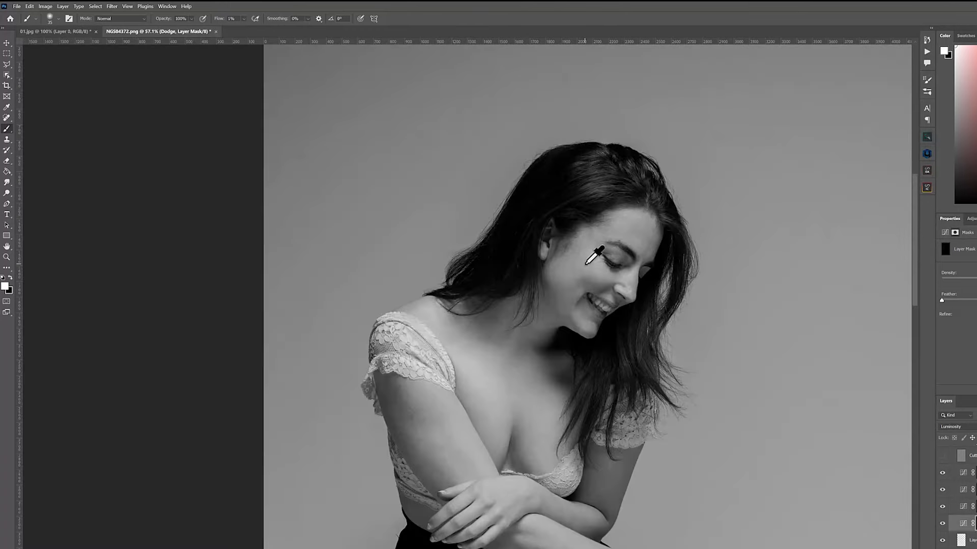
Step: Review the whole portrait and compare the curves of the Specular Highlights Enhance, Burn, Dodge and deep shadow enhance layers
{"action": "scroll", "coordinate": [589, 260], "scroll_direction": "down", "scroll_amount": 5, "text": "alt"}
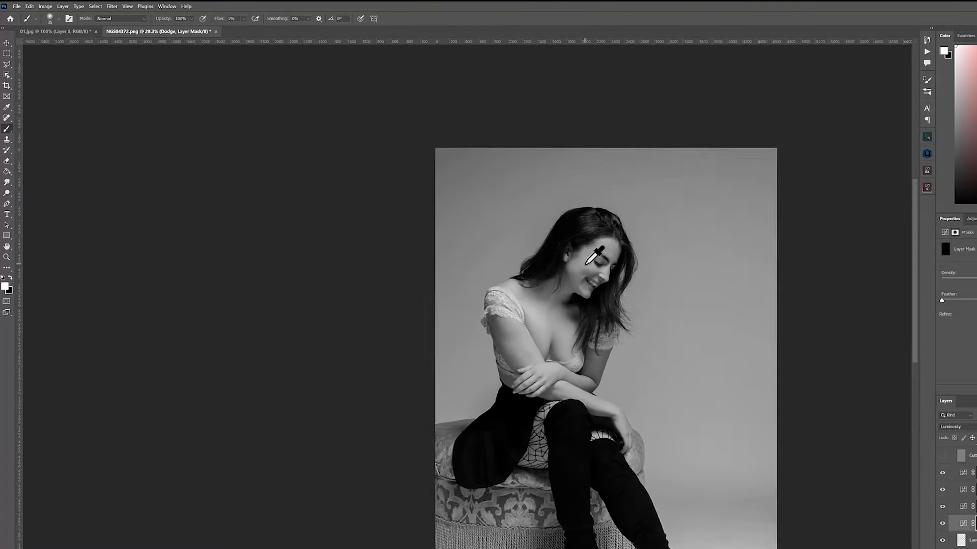
{"action": "scroll", "coordinate": [585, 263], "scroll_direction": "down", "scroll_amount": 2, "text": "alt"}
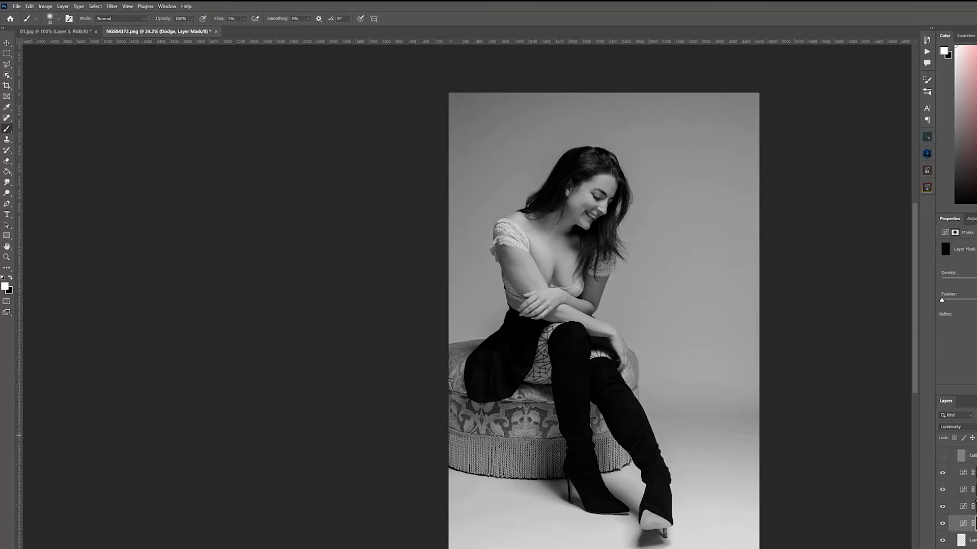
{"action": "scroll", "coordinate": [975, 501], "scroll_direction": "up", "scroll_amount": 3}
{"action": "scroll", "coordinate": [976, 501], "scroll_direction": "down", "scroll_amount": 2}
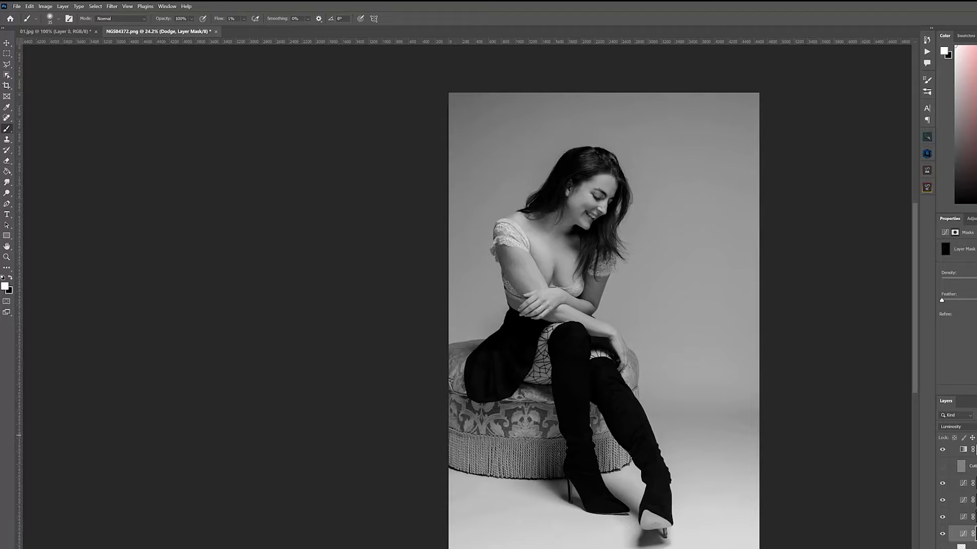
{"action": "left_click", "coordinate": [976, 499]}
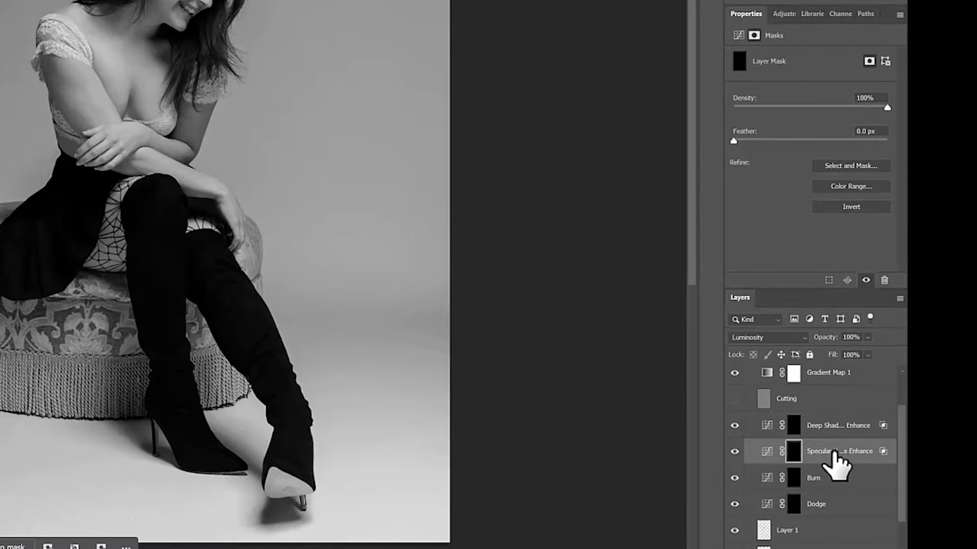
{"action": "left_click", "coordinate": [772, 454]}
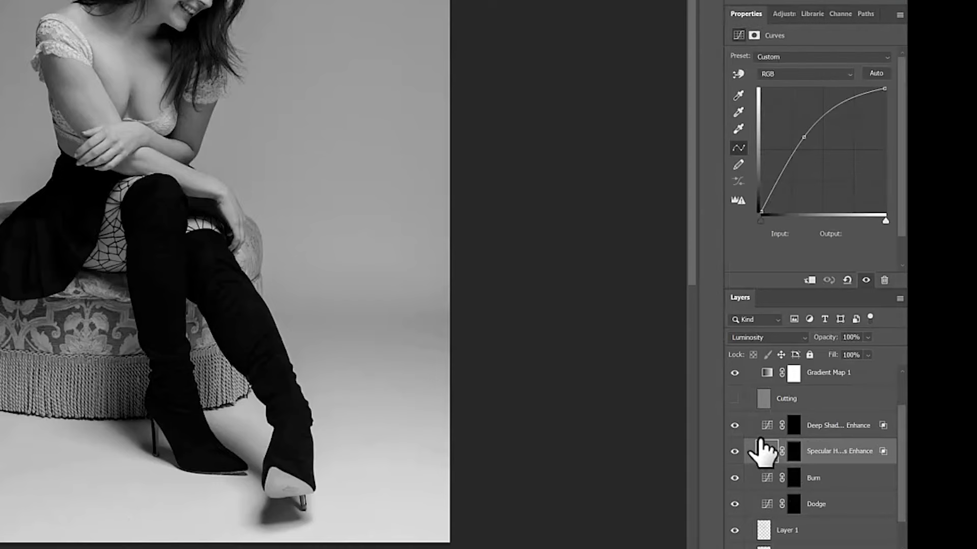
{"action": "left_click", "coordinate": [762, 483]}
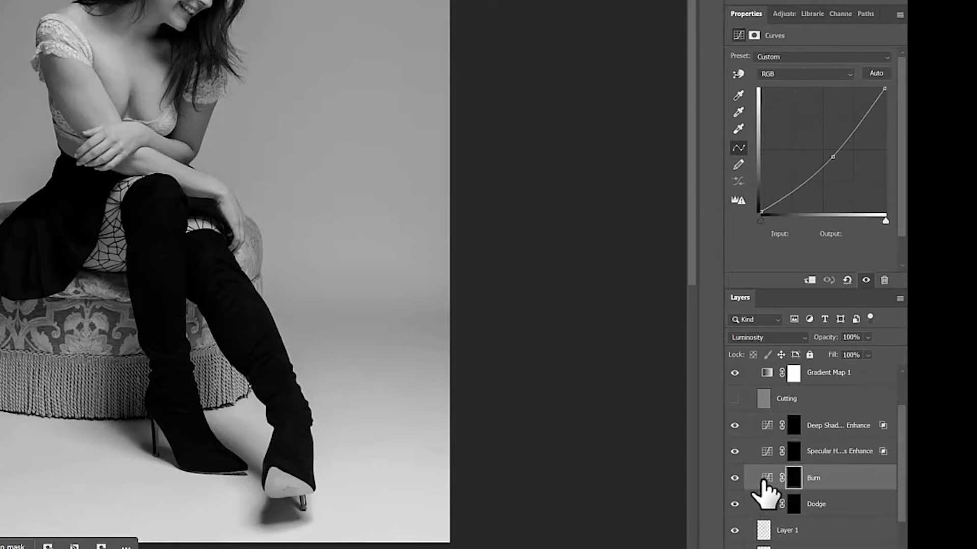
{"action": "left_click", "coordinate": [765, 454]}
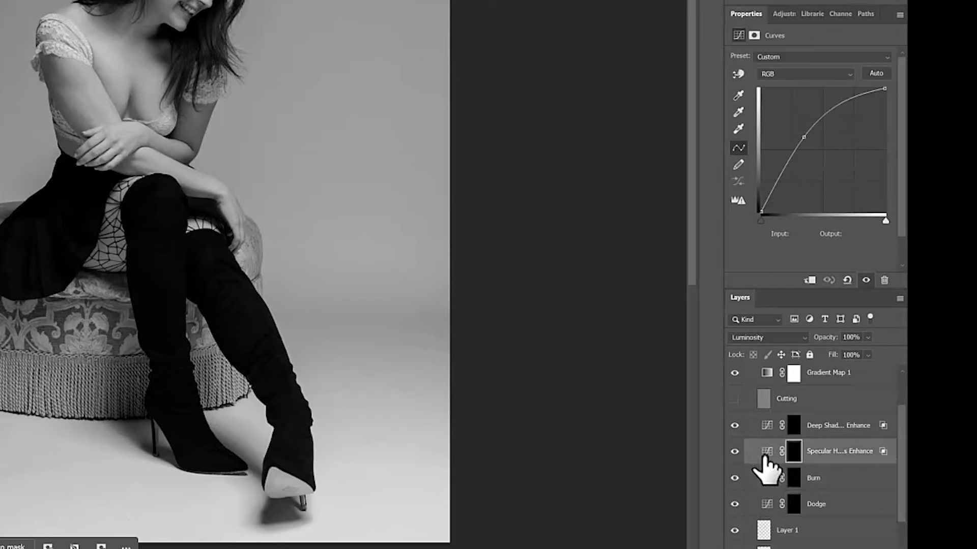
{"action": "left_click", "coordinate": [775, 500]}
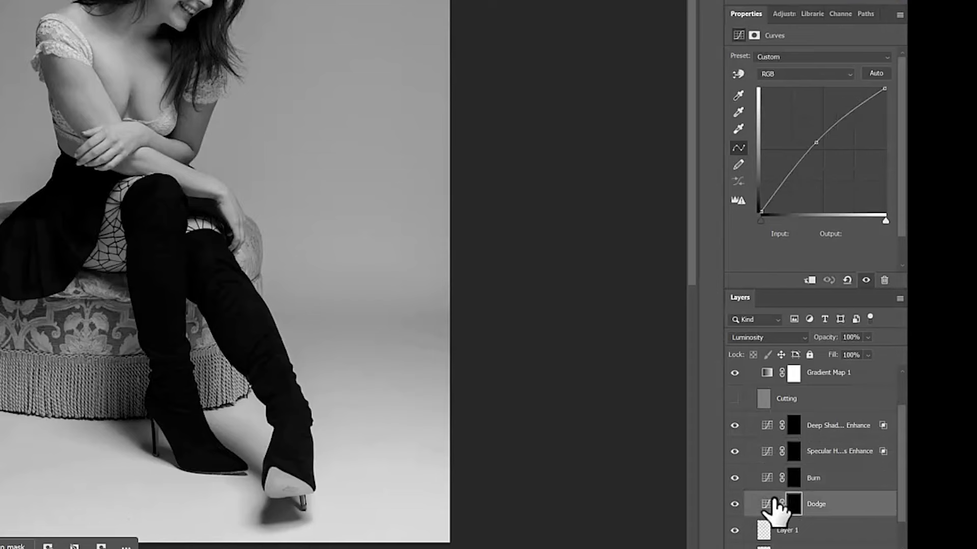
{"action": "left_click", "coordinate": [767, 450]}
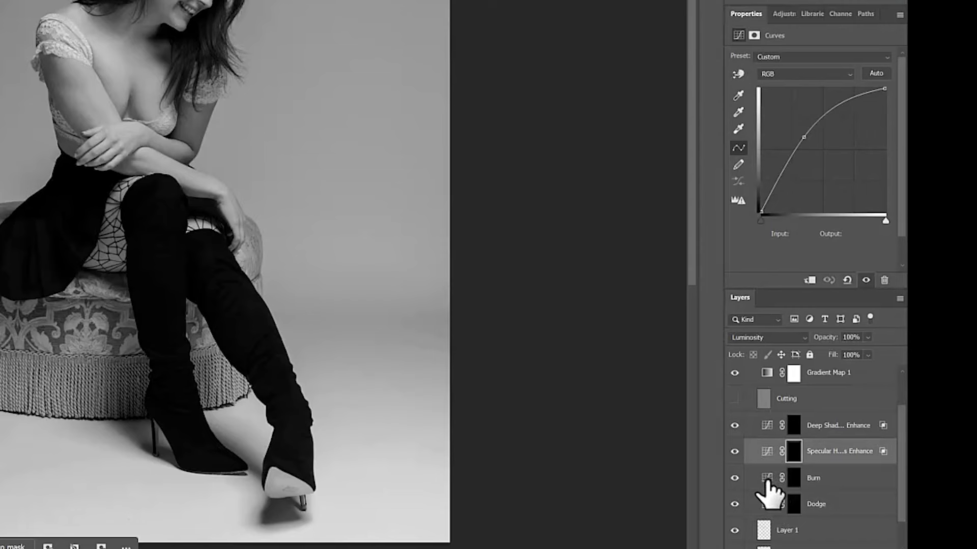
{"action": "left_click", "coordinate": [767, 478]}
{"action": "left_click", "coordinate": [767, 426]}
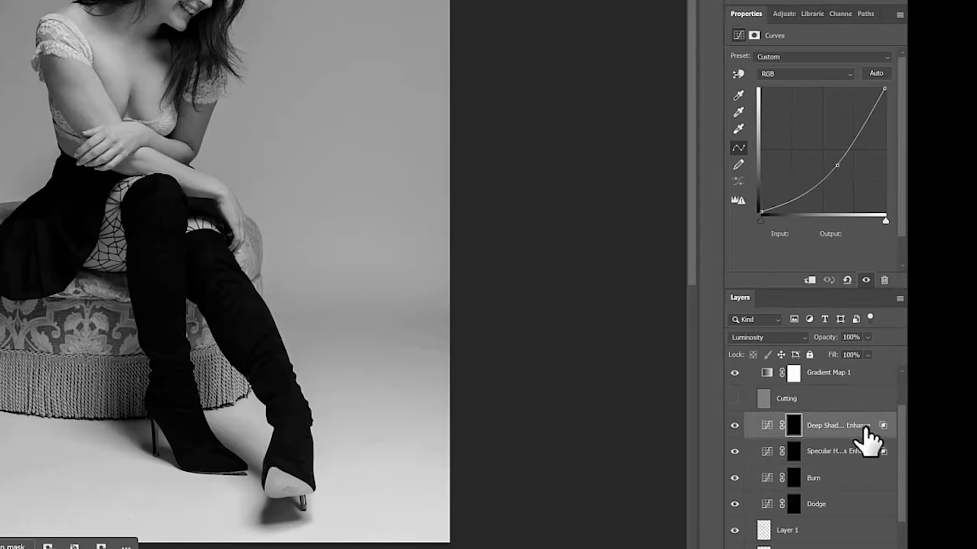
Step: Open the blending options of the Specular Highlights Enhance layer to examine its Blend If settings
{"action": "left_click", "coordinate": [857, 460]}
{"action": "double_click", "coordinate": [857, 460]}
{"action": "key", "text": "Escape"}
{"action": "double_click", "coordinate": [857, 460]}
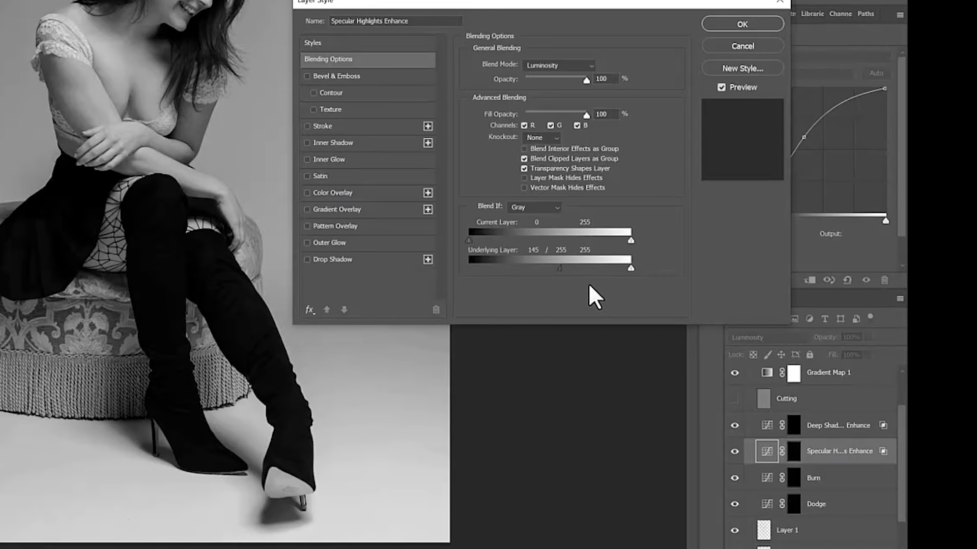
Step: Leave the blending options, select the Specular Highlights Enhance layer's mask and compare the face with that layer hidden and shown
{"action": "left_click", "coordinate": [779, 2]}
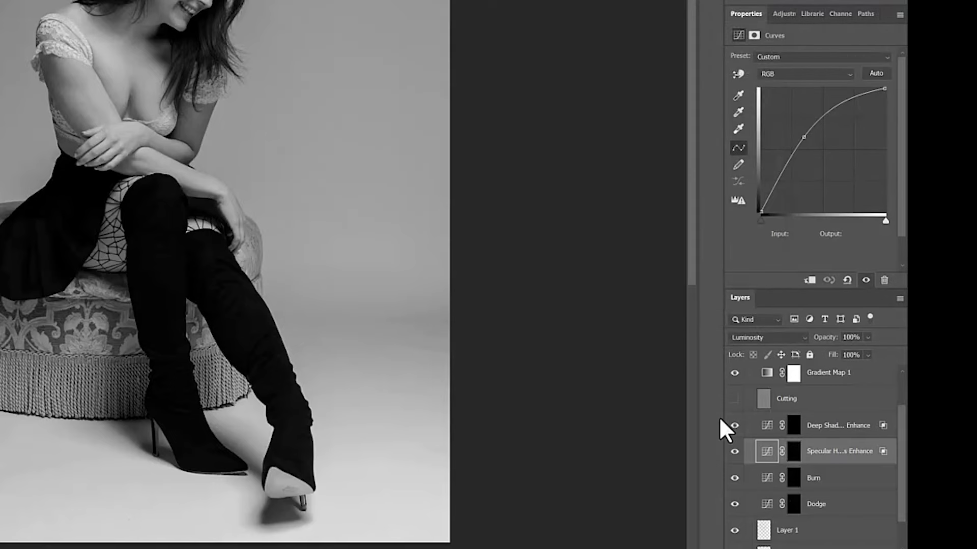
{"action": "left_click", "coordinate": [795, 452]}
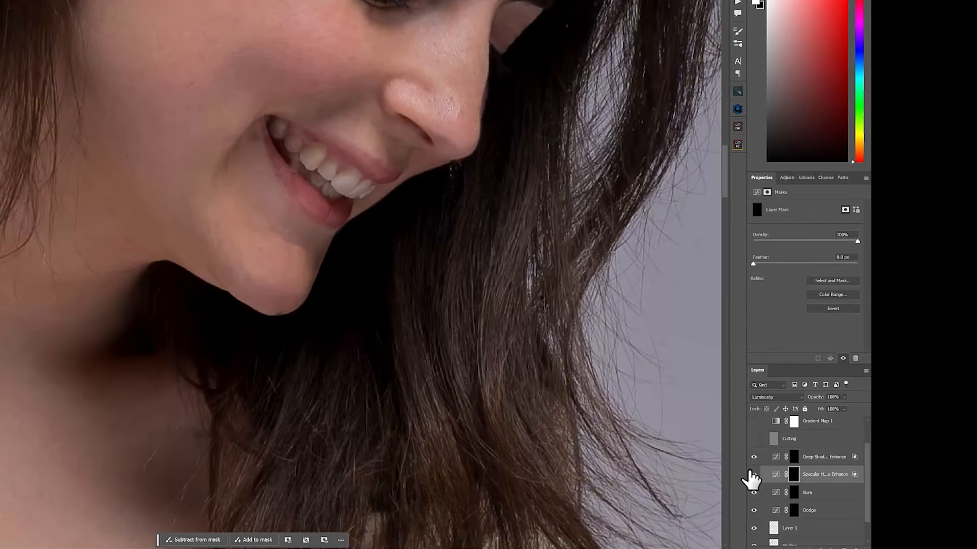
{"action": "left_click", "coordinate": [754, 474]}
{"action": "left_click", "coordinate": [753, 474]}
{"action": "left_click", "coordinate": [753, 475]}
{"action": "left_click", "coordinate": [753, 474]}
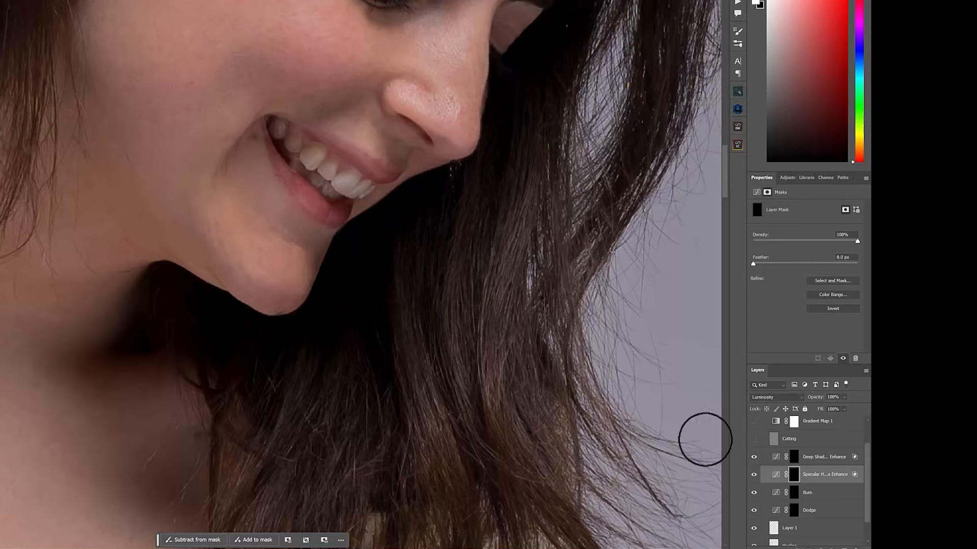
Step: Add a new layer above the deep shadow enhance layer and set its blend mode to Color
{"action": "scroll", "coordinate": [529, 471], "scroll_direction": "down", "scroll_amount": 3}
{"action": "scroll", "coordinate": [432, 382], "scroll_direction": "up", "scroll_amount": 3}
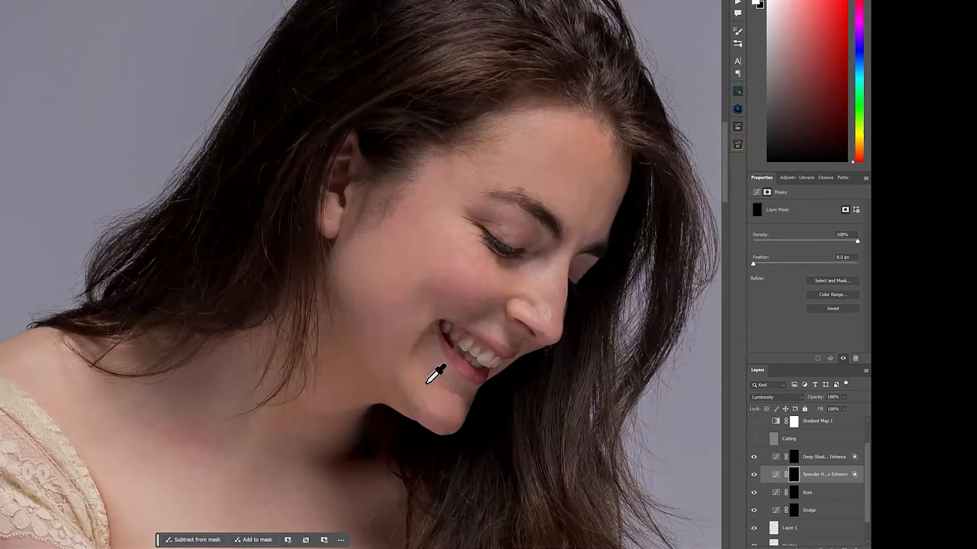
{"action": "scroll", "coordinate": [425, 384], "scroll_direction": "down", "scroll_amount": 3}
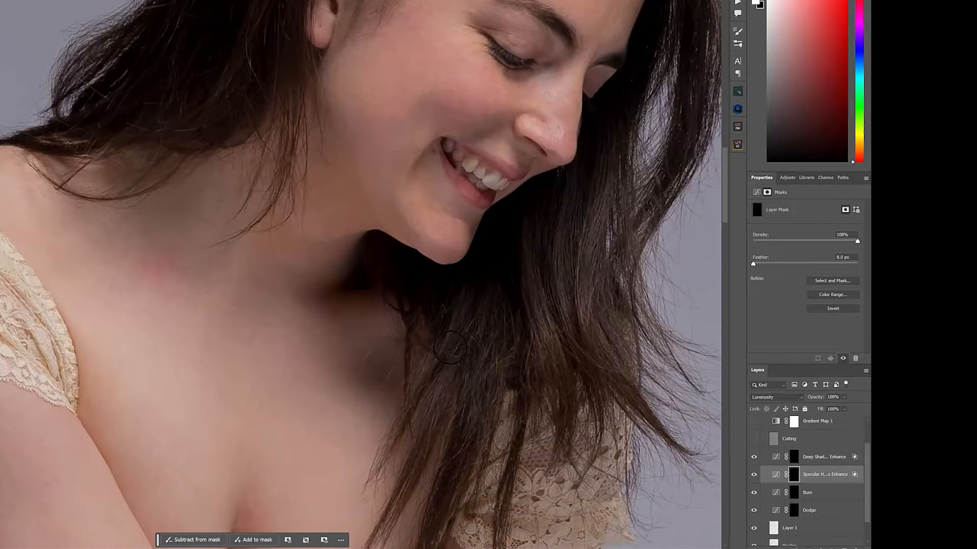
{"action": "scroll", "coordinate": [327, 346], "scroll_direction": "down", "scroll_amount": 3}
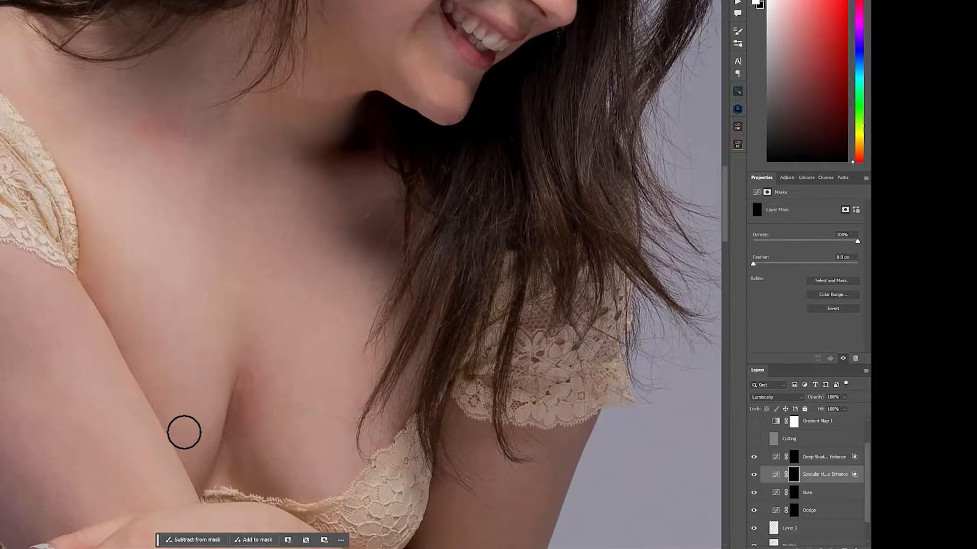
{"action": "scroll", "coordinate": [186, 427], "scroll_direction": "up", "scroll_amount": 2}
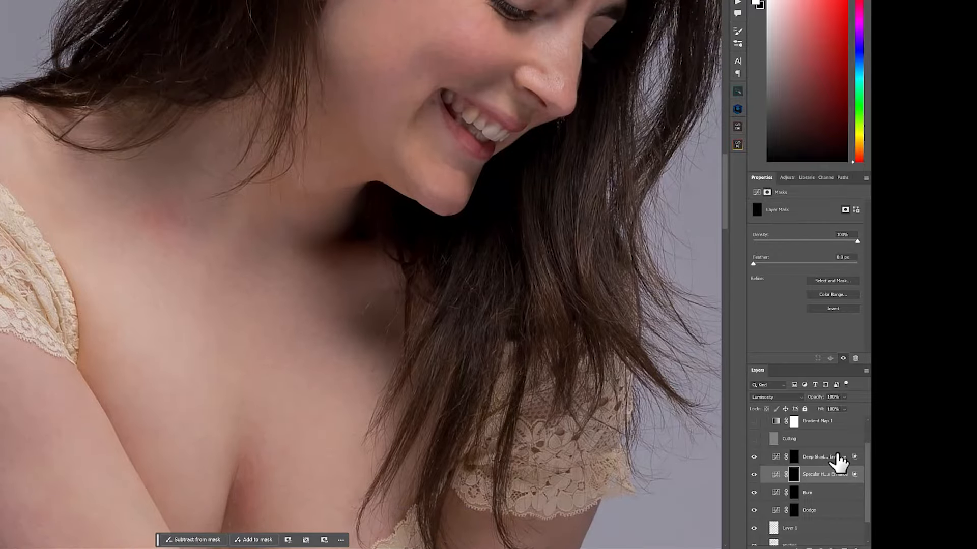
{"action": "left_click", "coordinate": [835, 457]}
{"action": "left_click", "coordinate": [843, 548]}
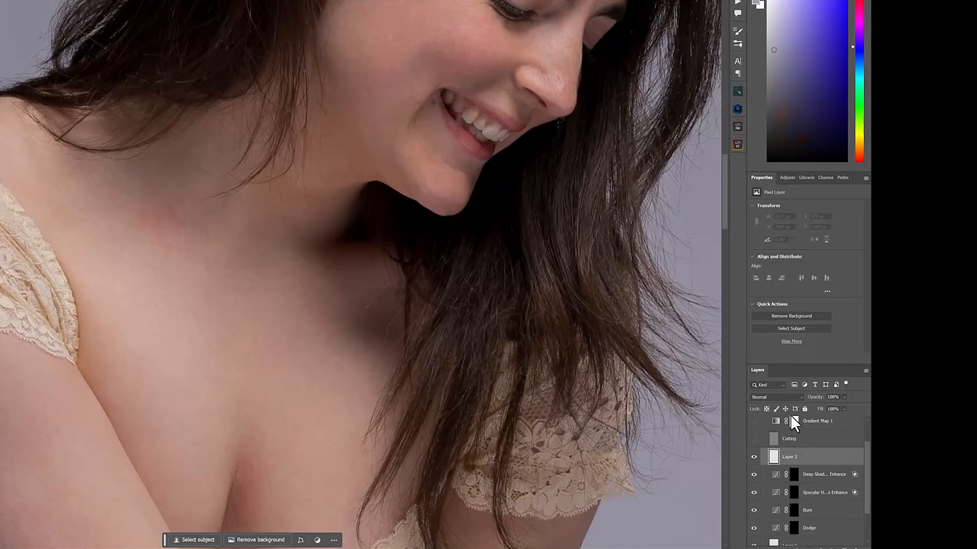
{"action": "left_click", "coordinate": [786, 398]}
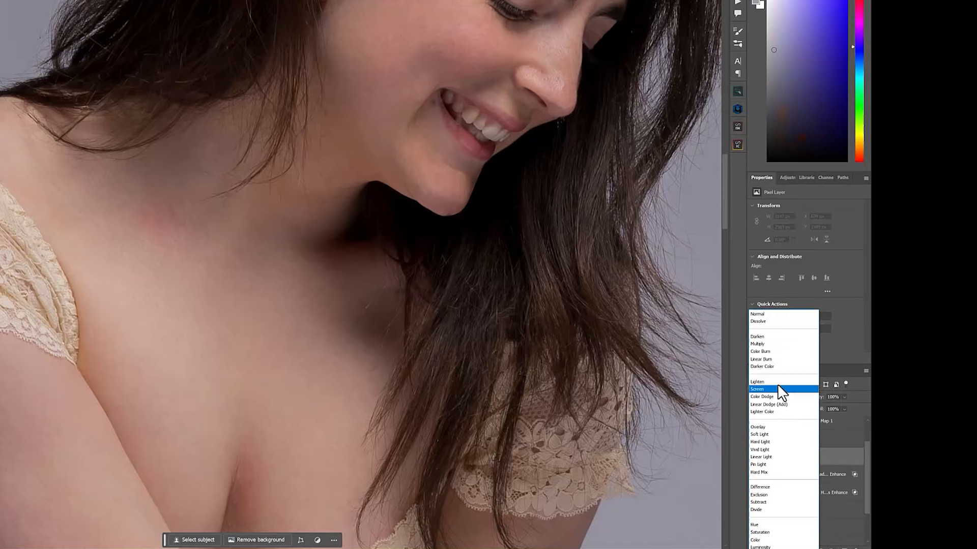
{"action": "left_click", "coordinate": [767, 541]}
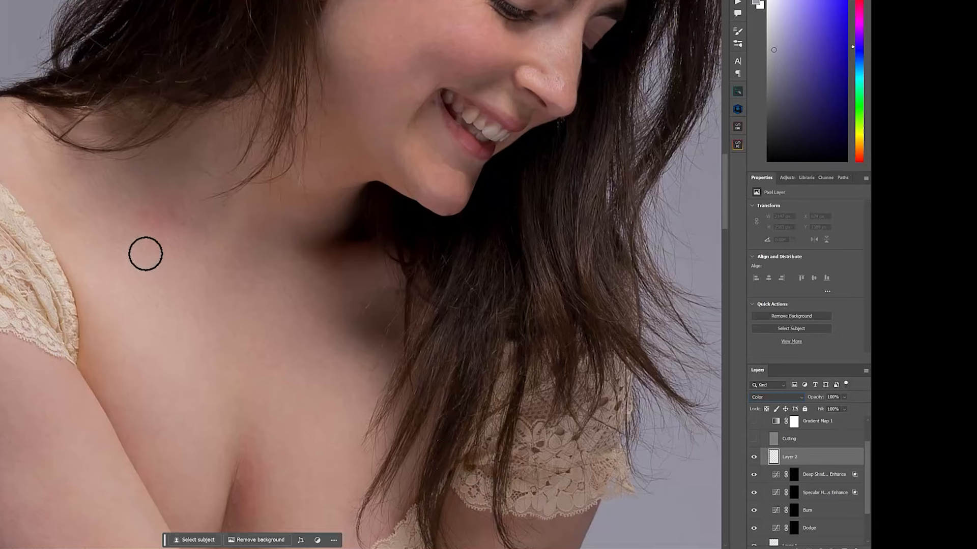
Step: Sample the neighbouring skin tones and paint them over the red patch on the upper chest on Layer 2
{"action": "left_click", "coordinate": [140, 242], "text": "alt"}
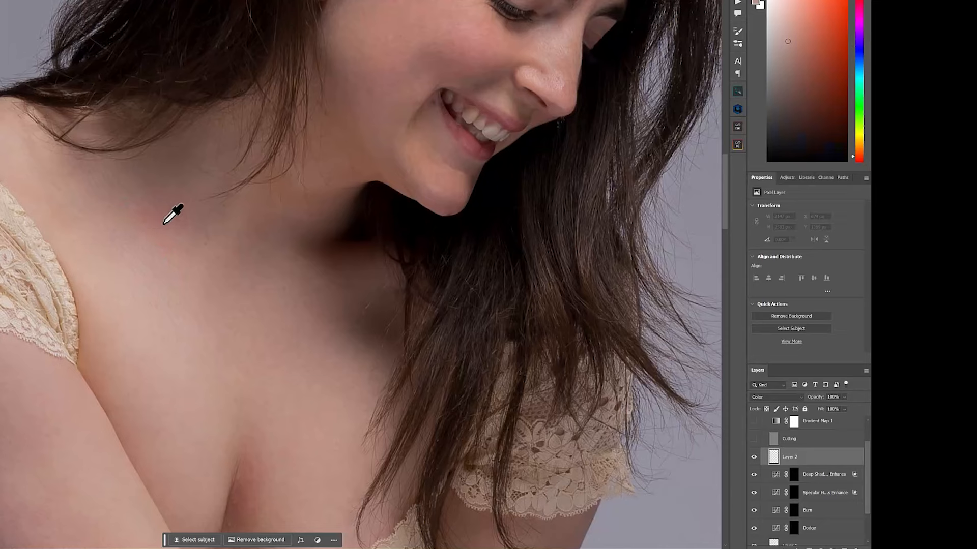
{"action": "left_click", "coordinate": [135, 211], "text": "alt"}
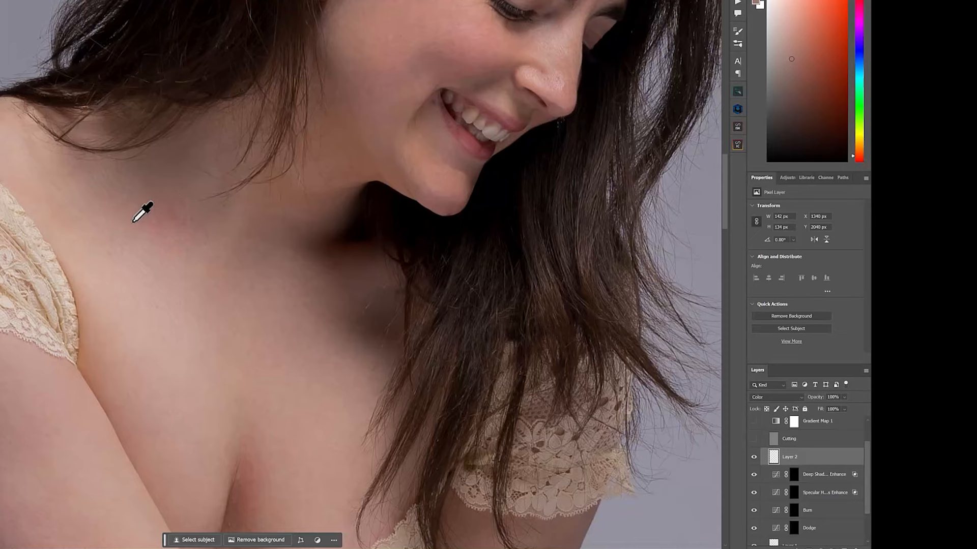
{"action": "left_click", "coordinate": [156, 189], "text": "alt"}
{"action": "mouse_move", "coordinate": [163, 194]}
{"action": "left_mouse_down"}
{"action": "mouse_move", "coordinate": [194, 189]}
{"action": "mouse_move", "coordinate": [171, 204]}
{"action": "mouse_move", "coordinate": [143, 201]}
{"action": "mouse_move", "coordinate": [154, 220]}
{"action": "mouse_move", "coordinate": [141, 213]}
{"action": "mouse_move", "coordinate": [182, 218]}
{"action": "mouse_move", "coordinate": [166, 210]}
{"action": "mouse_move", "coordinate": [175, 214]}
{"action": "mouse_move", "coordinate": [170, 230]}
{"action": "mouse_move", "coordinate": [138, 220]}
{"action": "mouse_move", "coordinate": [177, 226]}
{"action": "mouse_move", "coordinate": [174, 200]}
{"action": "mouse_move", "coordinate": [150, 216]}
{"action": "mouse_move", "coordinate": [170, 222]}
{"action": "left_mouse_up"}
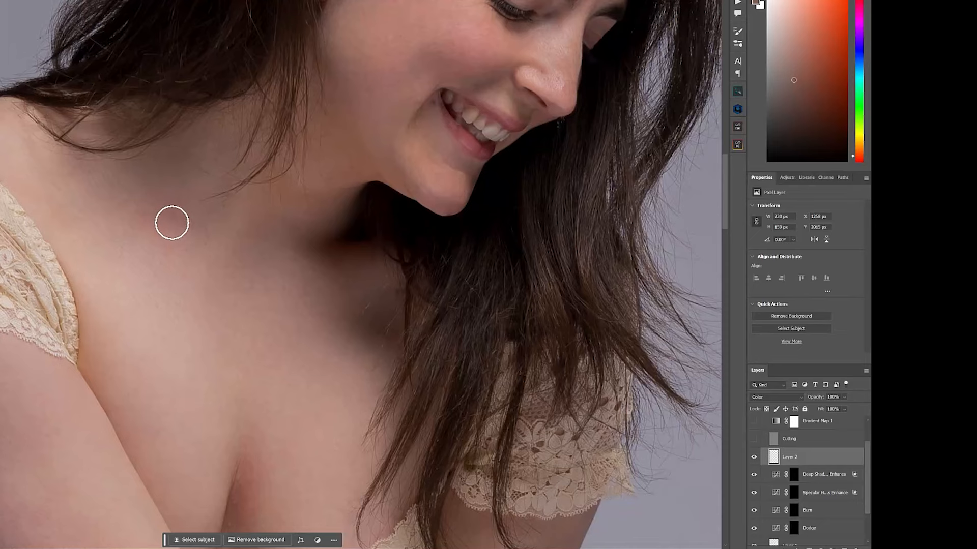
{"action": "left_click", "coordinate": [156, 228], "text": "alt"}
Step: Compare the upper chest with Layer 2 hidden and shown, and check the layer's blend mode options
{"action": "left_click", "coordinate": [754, 458]}
{"action": "left_click", "coordinate": [754, 457]}
{"action": "left_click", "coordinate": [754, 457]}
{"action": "left_click", "coordinate": [754, 457]}
{"action": "left_click", "coordinate": [793, 397]}
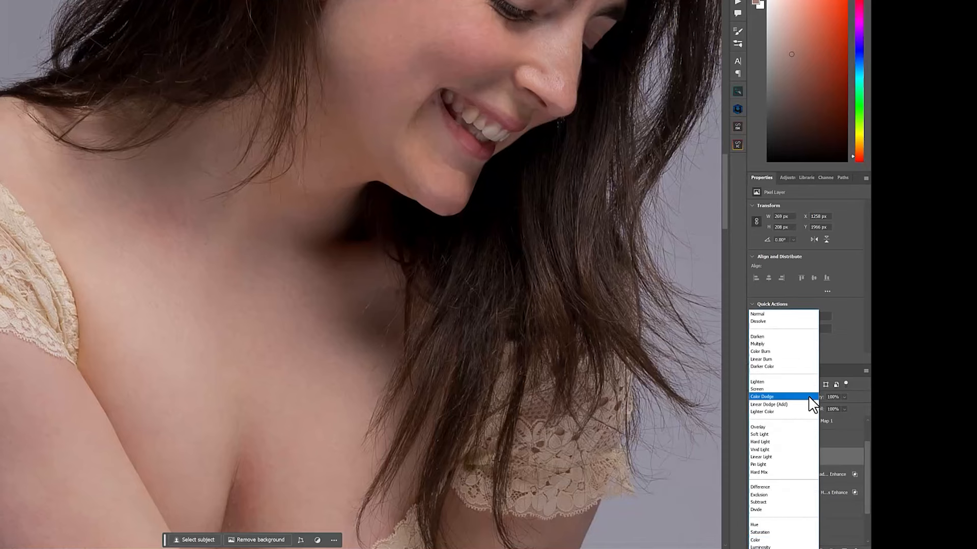
{"action": "left_click", "coordinate": [540, 371]}
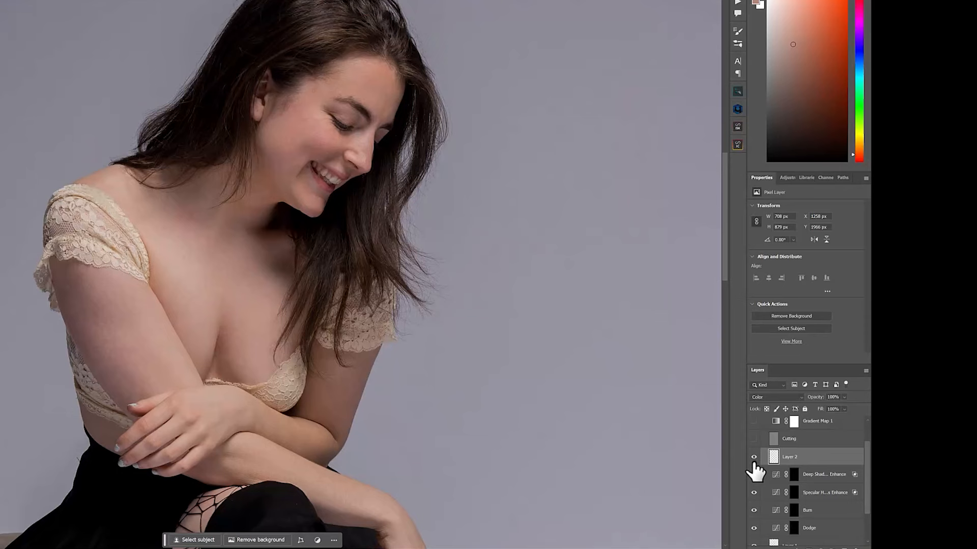
Step: Compare the wider portrait with the Layer 2 colour correction hidden and shown
{"action": "left_click", "coordinate": [754, 457]}
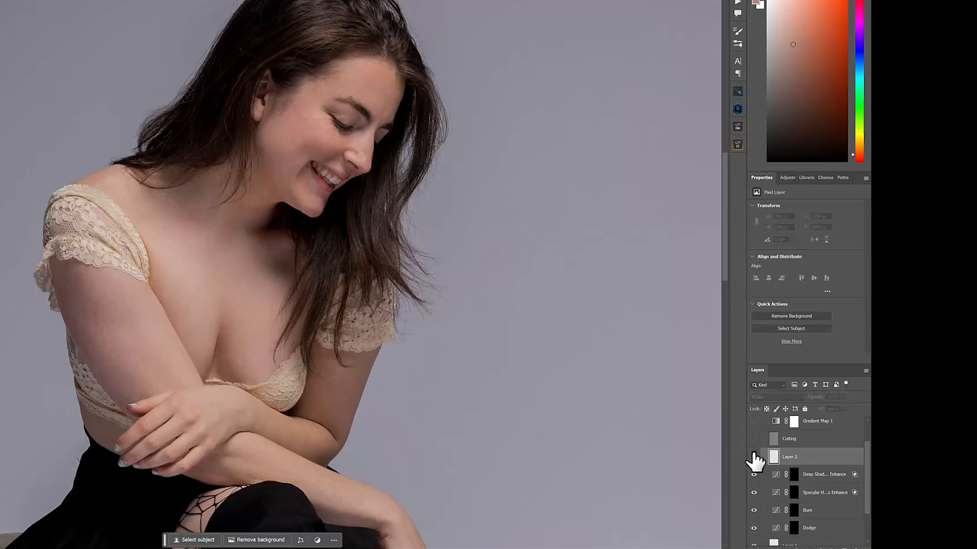
{"action": "left_click", "coordinate": [754, 457]}
{"action": "left_click", "coordinate": [754, 457]}
{"action": "left_click", "coordinate": [754, 457]}
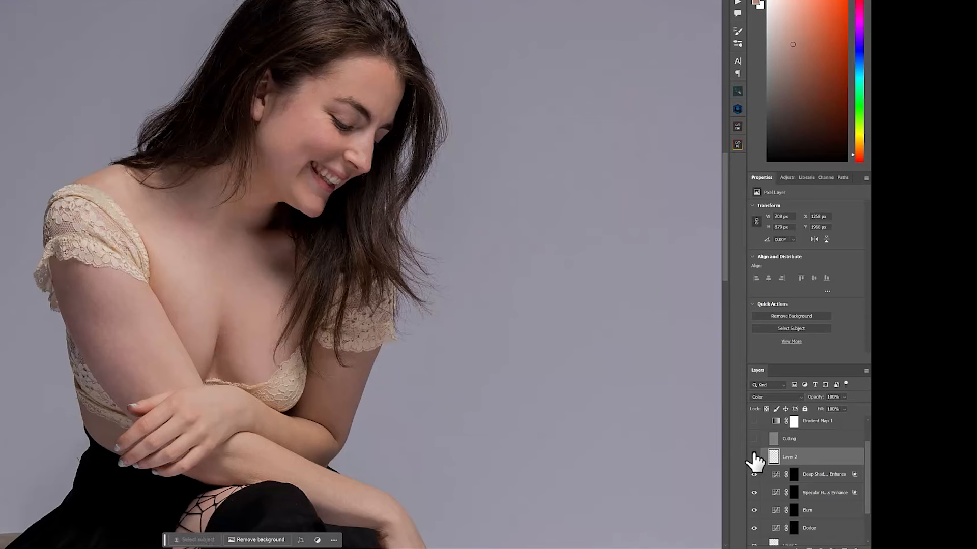
{"action": "left_click", "coordinate": [753, 457]}
{"action": "left_click", "coordinate": [754, 457]}
{"action": "key", "text": "ctrl+shift+alt+n"}
{"action": "left_click", "coordinate": [786, 397]}
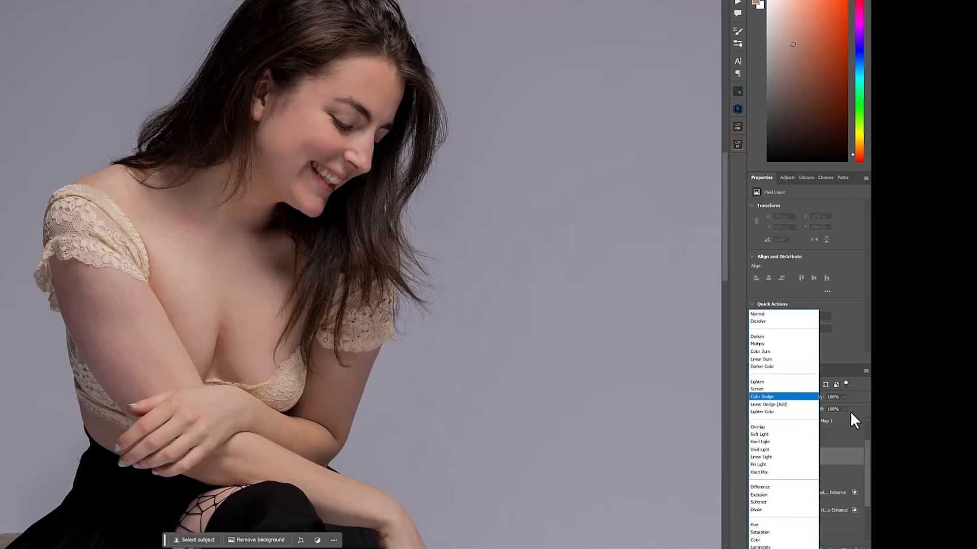
{"action": "left_click", "coordinate": [840, 459]}
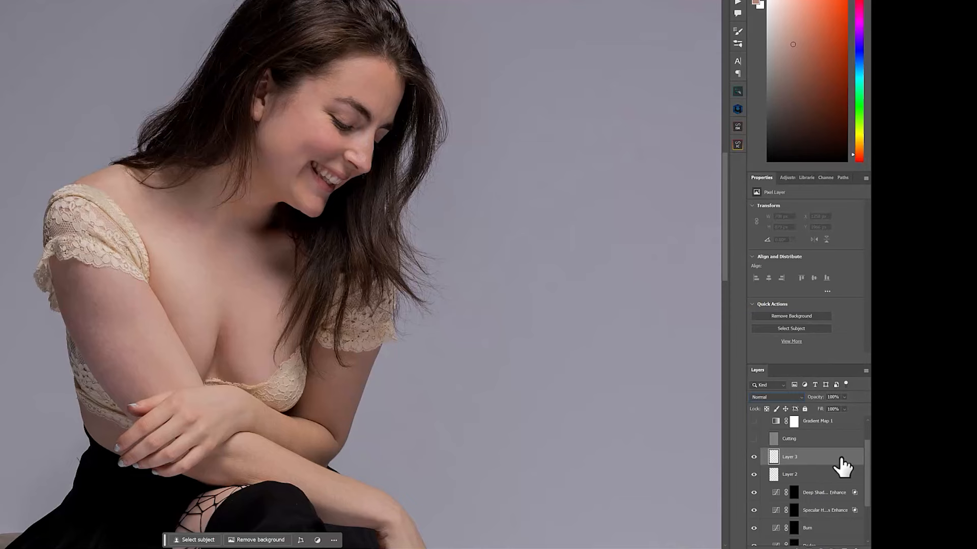
{"action": "right_click", "coordinate": [784, 458]}
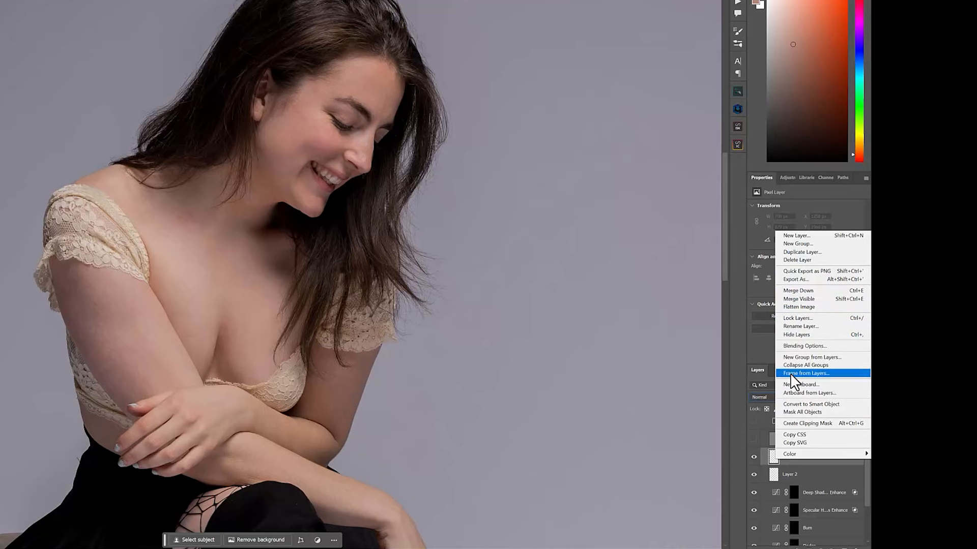
{"action": "left_click", "coordinate": [797, 260]}
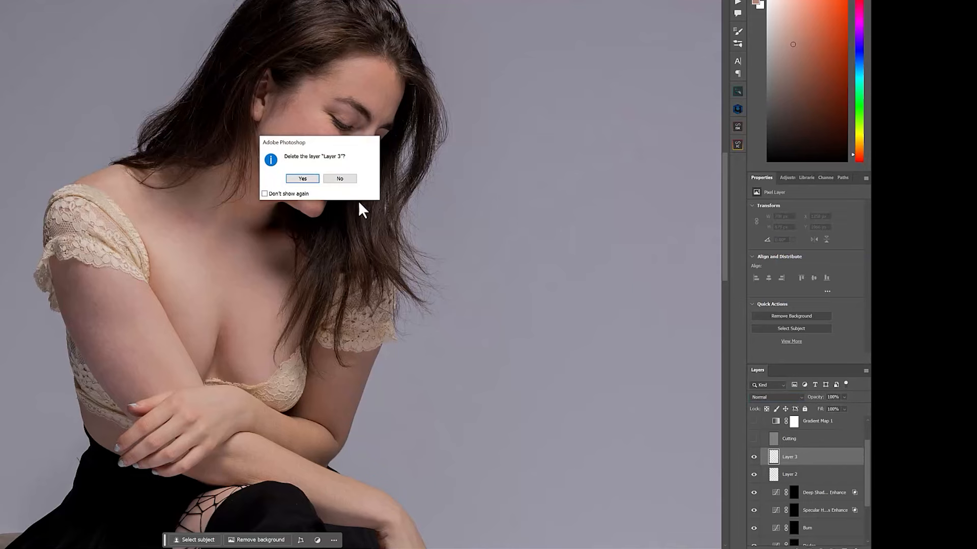
{"action": "left_click", "coordinate": [301, 179]}
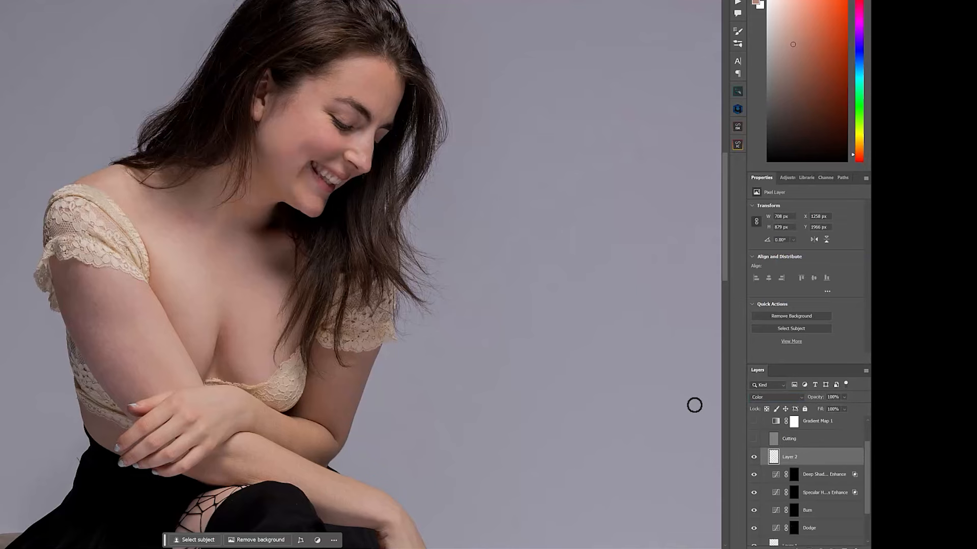
Step: Duplicate Layer 2, set the copy's blend mode to Saturation and compare the portrait with the copy hidden and shown
{"action": "key", "text": "ctrl+j"}
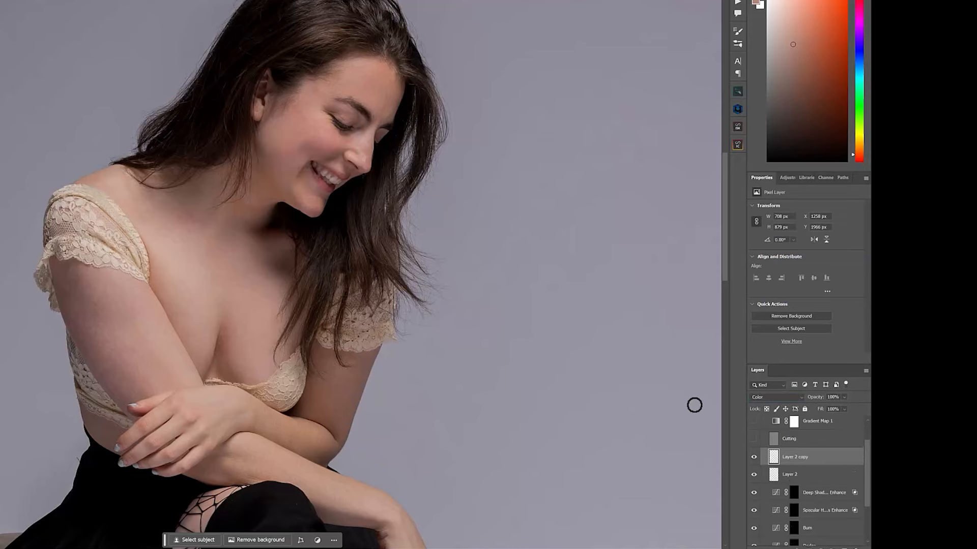
{"action": "left_click", "coordinate": [768, 398]}
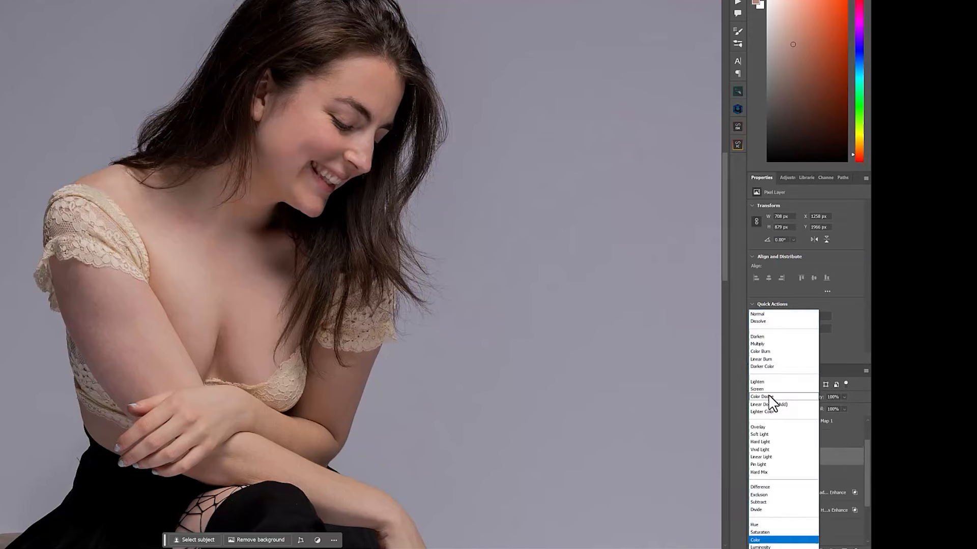
{"action": "left_click", "coordinate": [762, 532]}
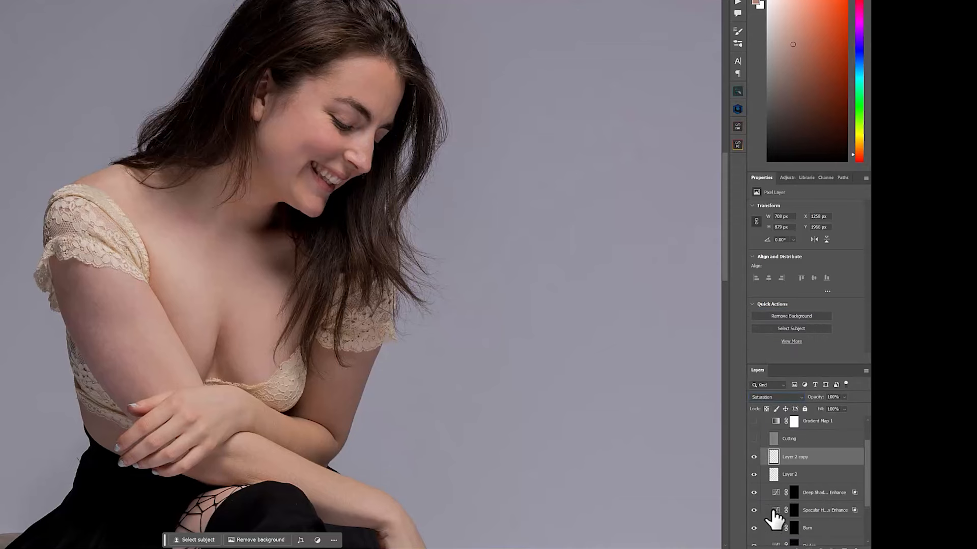
{"action": "left_click", "coordinate": [754, 457]}
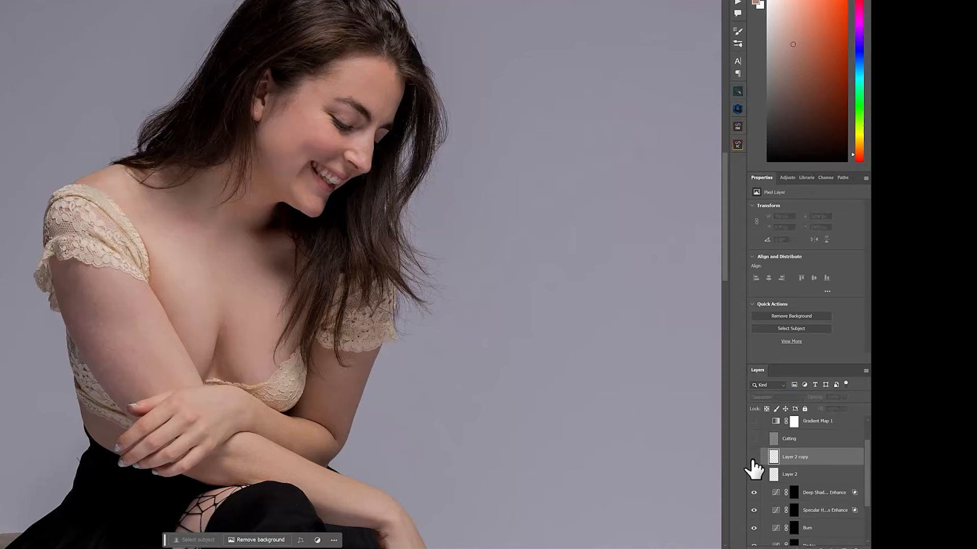
{"action": "left_click", "coordinate": [754, 457]}
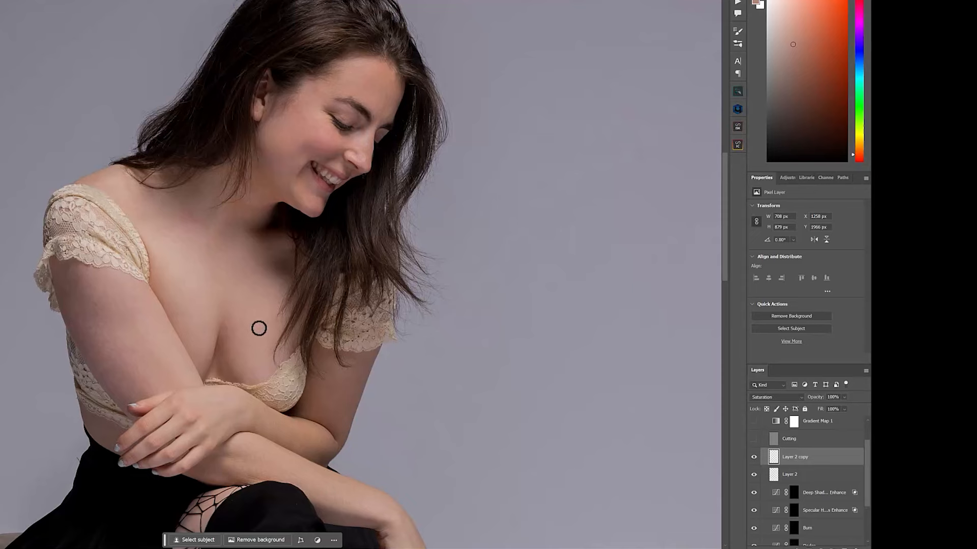
Step: Sample nearby skin tones on Layer 2 and paint them over the reddish skin between the neck and collarbone
{"action": "scroll", "coordinate": [226, 234], "scroll_direction": "up", "scroll_amount": 10}
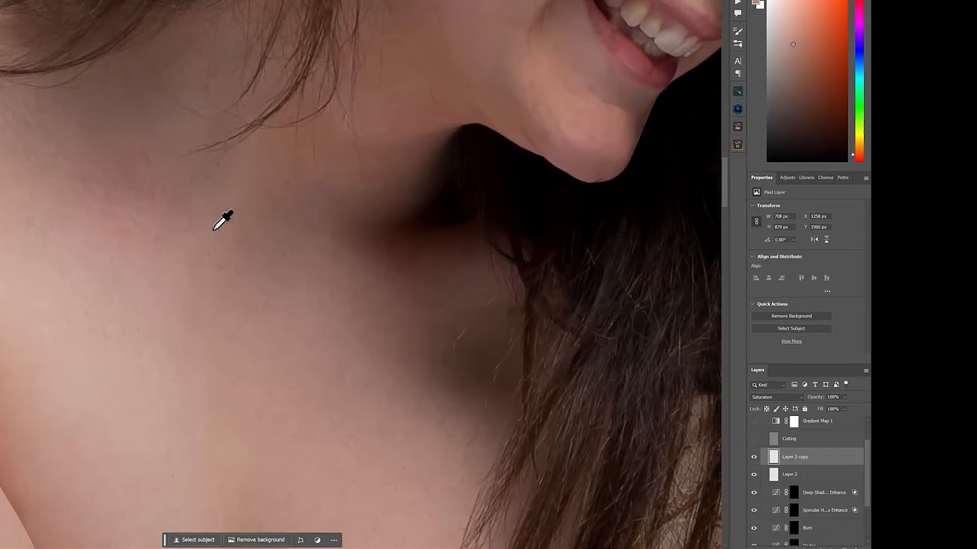
{"action": "scroll", "coordinate": [213, 231], "scroll_direction": "down", "scroll_amount": 2}
{"action": "scroll", "coordinate": [214, 230], "scroll_direction": "up", "scroll_amount": 1}
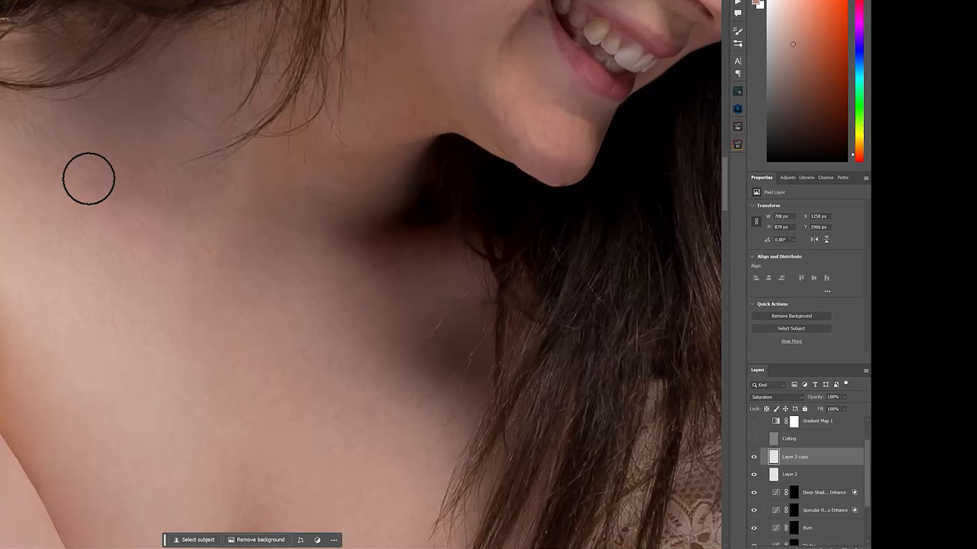
{"action": "left_click", "coordinate": [786, 474]}
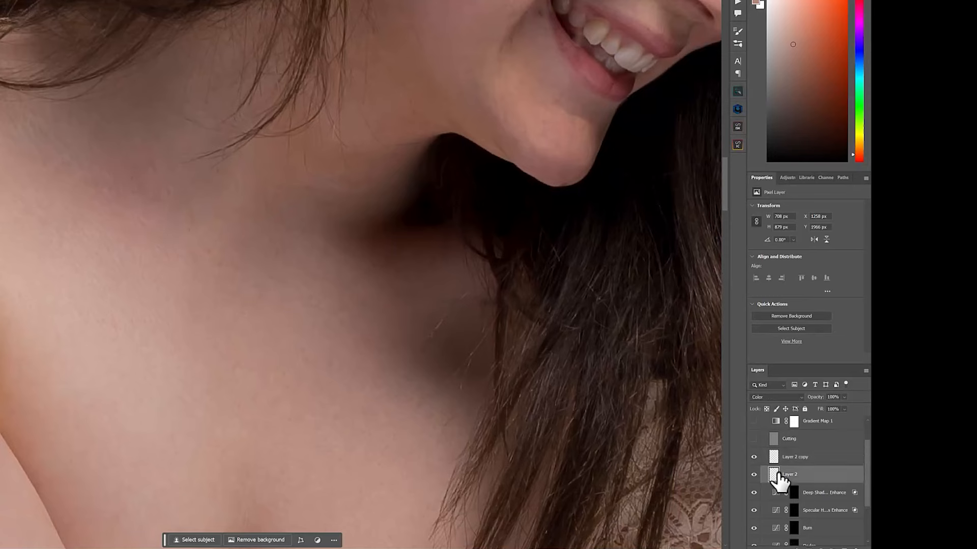
{"action": "left_click", "coordinate": [75, 125], "text": "alt"}
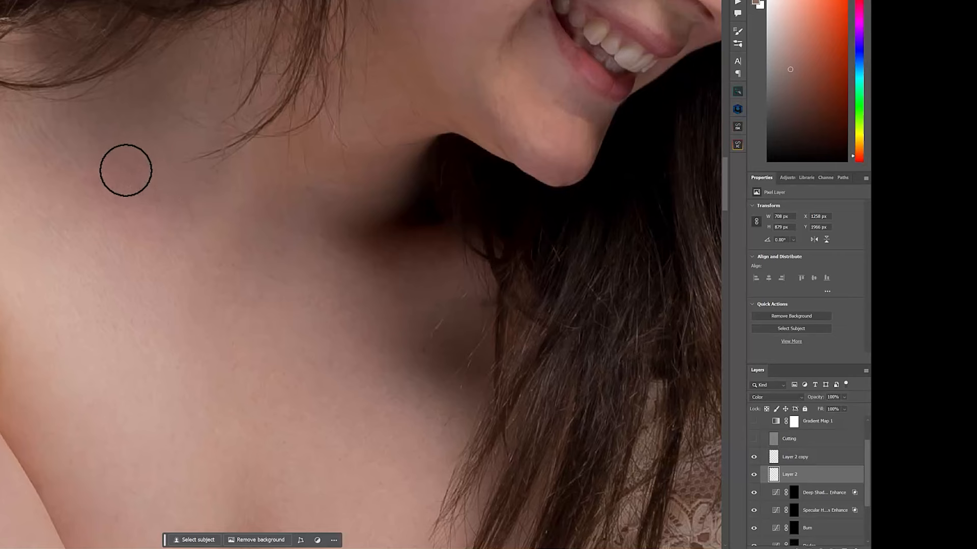
{"action": "left_click", "coordinate": [164, 252], "text": "alt"}
{"action": "left_click", "coordinate": [117, 239], "text": "alt"}
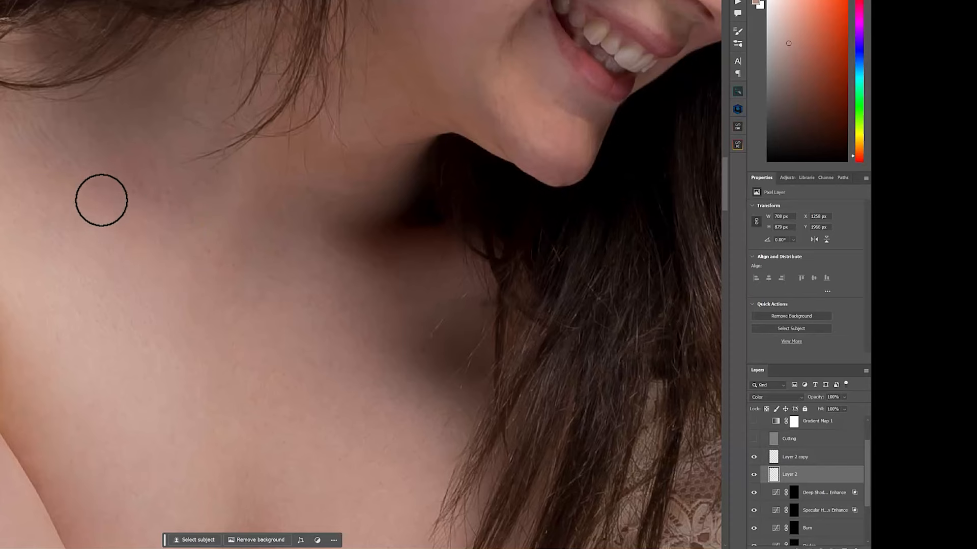
{"action": "left_click_drag", "start_coordinate": [69, 168], "coordinate": [153, 194]}
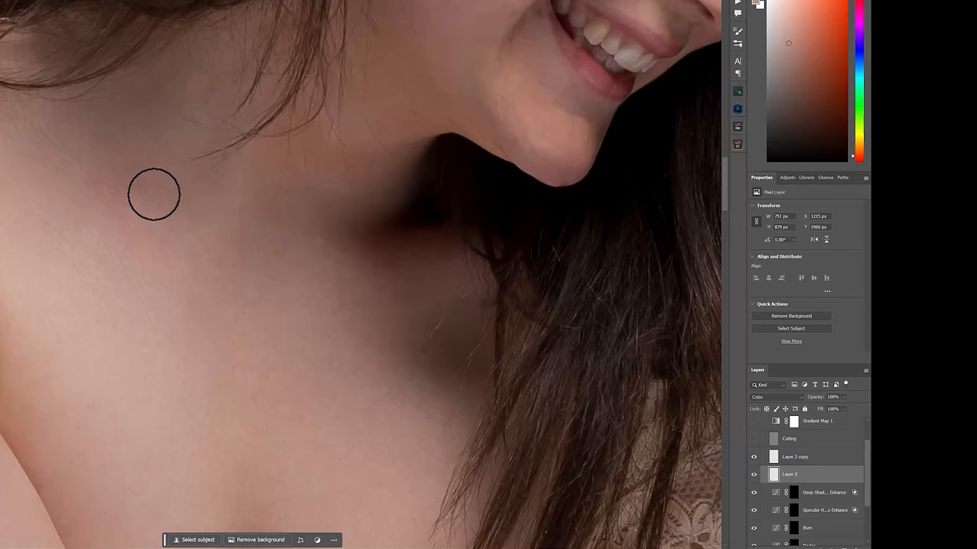
{"action": "left_click", "coordinate": [84, 138], "text": "alt"}
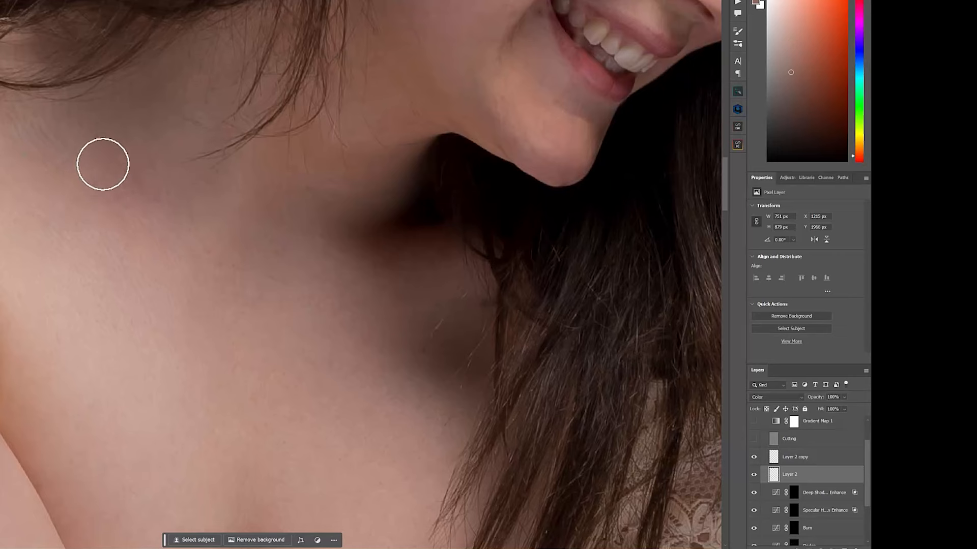
Step: Compare the neck and collarbone area with the Layer 2 colour correction hidden and shown
{"action": "left_click", "coordinate": [754, 475]}
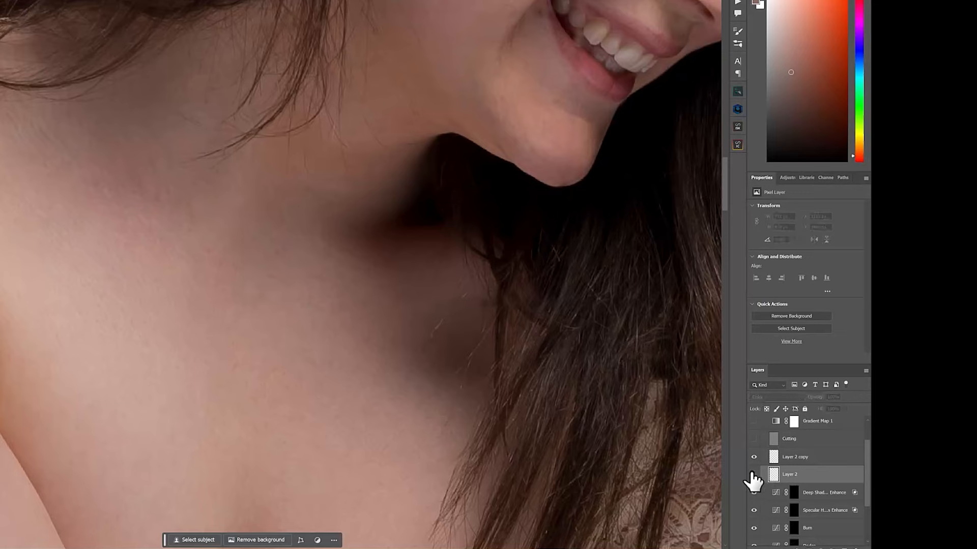
{"action": "left_click", "coordinate": [753, 475]}
{"action": "left_click", "coordinate": [753, 475]}
{"action": "left_click", "coordinate": [754, 474]}
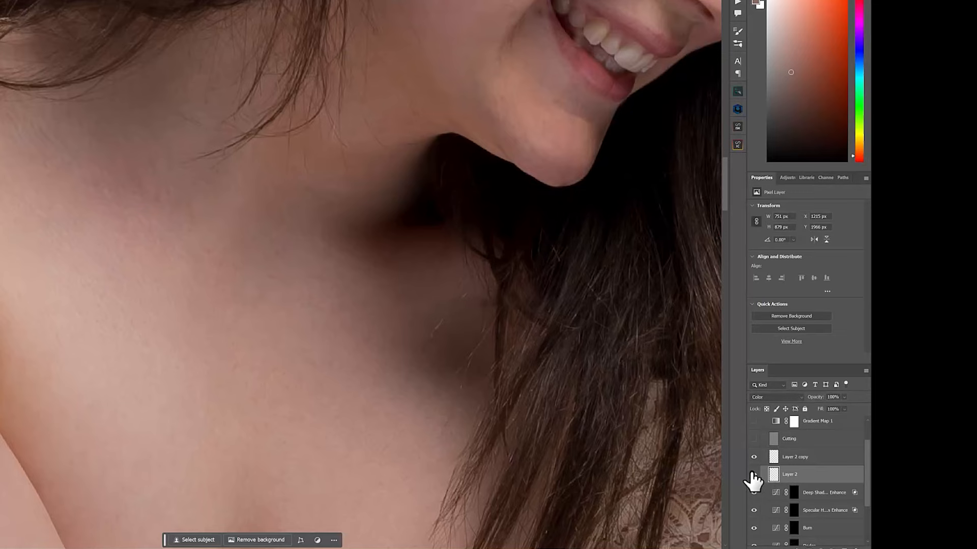
Step: Select the Skin Work group and hide the Color Fill 1 and Gradient Map 1 helper layers inside it
{"action": "scroll", "coordinate": [431, 371], "scroll_direction": "down", "scroll_amount": 5}
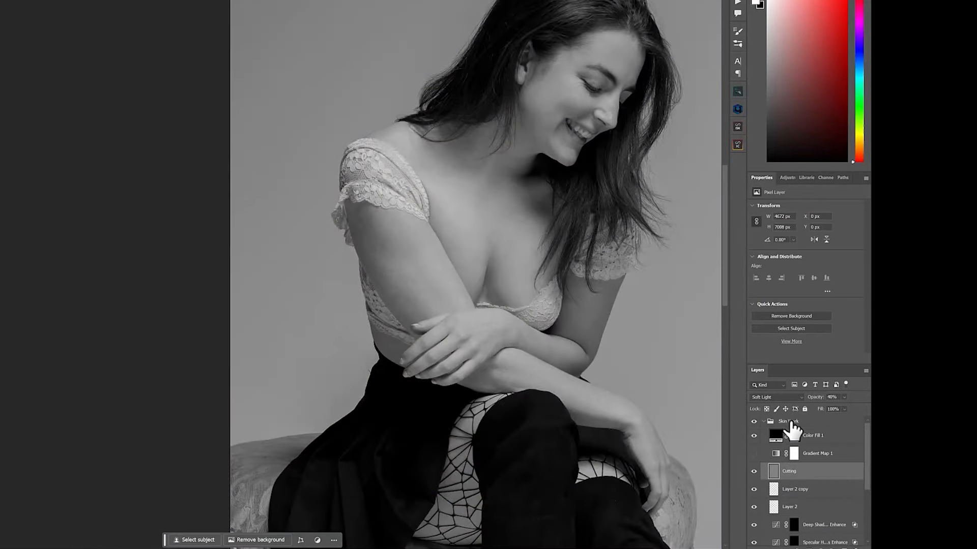
{"action": "left_click", "coordinate": [790, 422]}
{"action": "left_click", "coordinate": [753, 435]}
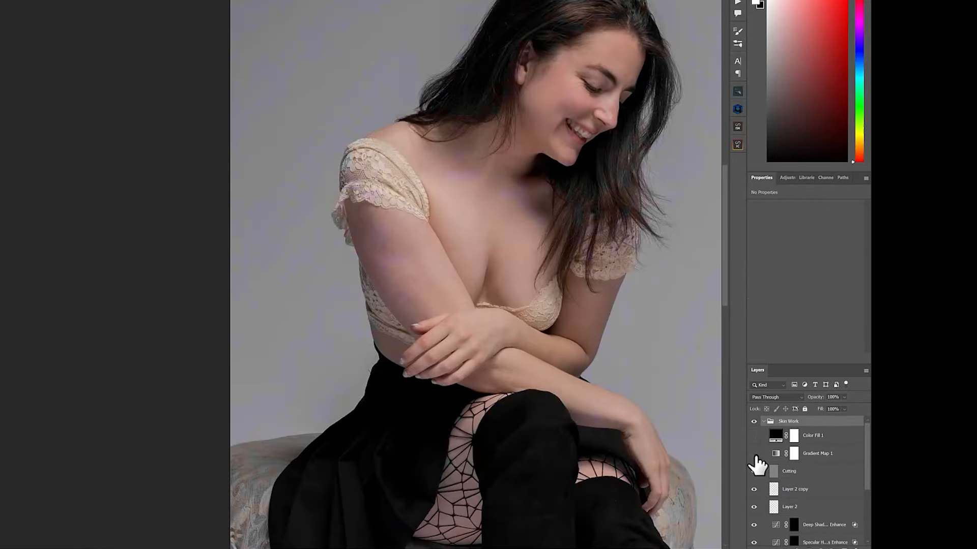
{"action": "scroll", "coordinate": [538, 318], "scroll_direction": "down", "scroll_amount": 2}
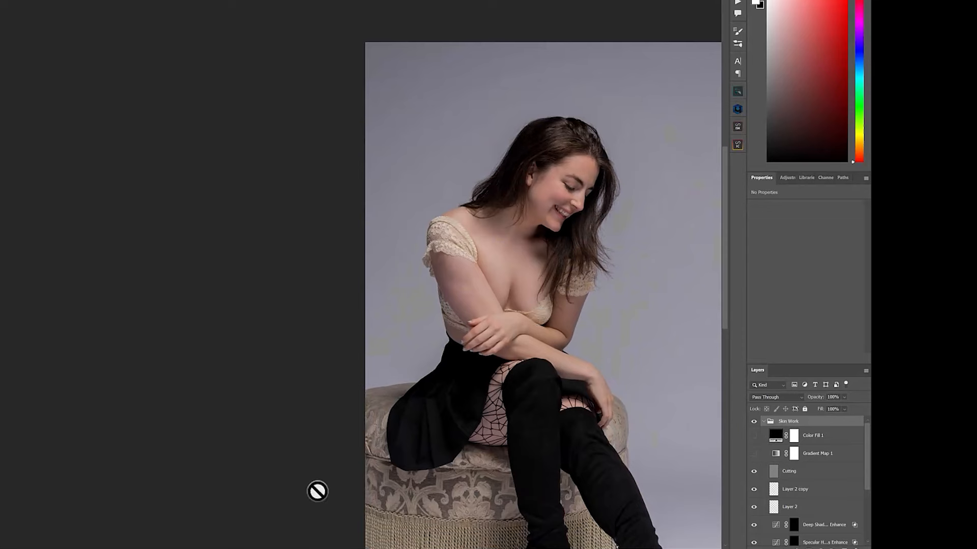
{"action": "left_click_drag", "start_coordinate": [288, 548], "coordinate": [351, 548]}
{"action": "scroll", "coordinate": [425, 385], "scroll_direction": "down", "scroll_amount": 1}
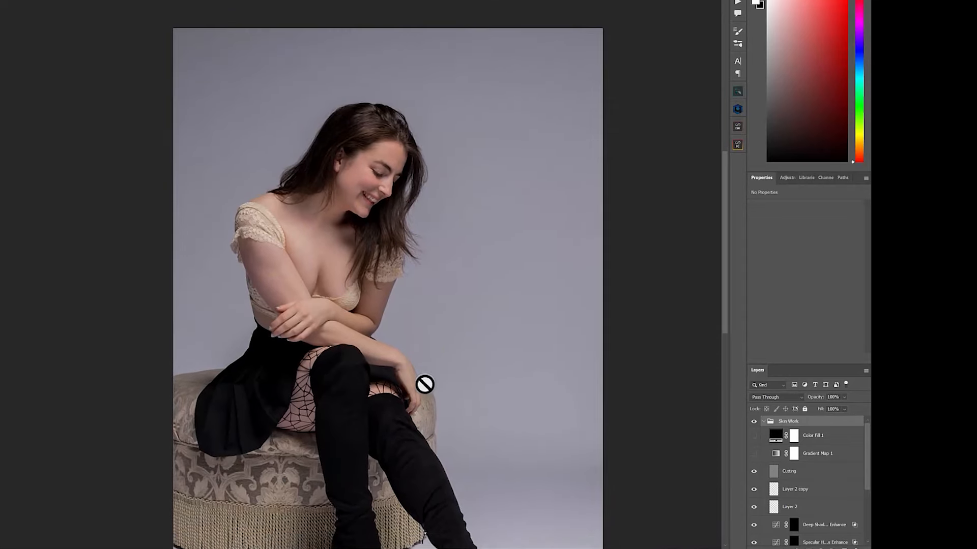
{"action": "scroll", "coordinate": [425, 385], "scroll_direction": "down", "scroll_amount": 3}
{"action": "scroll", "coordinate": [424, 385], "scroll_direction": "down", "scroll_amount": 1}
{"action": "scroll", "coordinate": [424, 384], "scroll_direction": "down", "scroll_amount": 3}
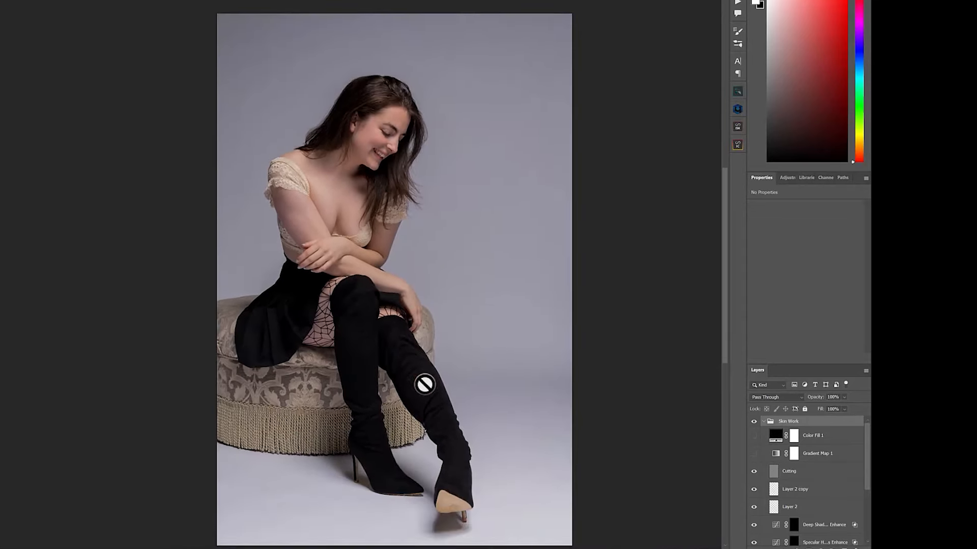
Step: Create an Infinite Black & White conversion above the Skin Work group with Infinite Color Suite and expand its layer group
{"action": "left_click", "coordinate": [738, 145]}
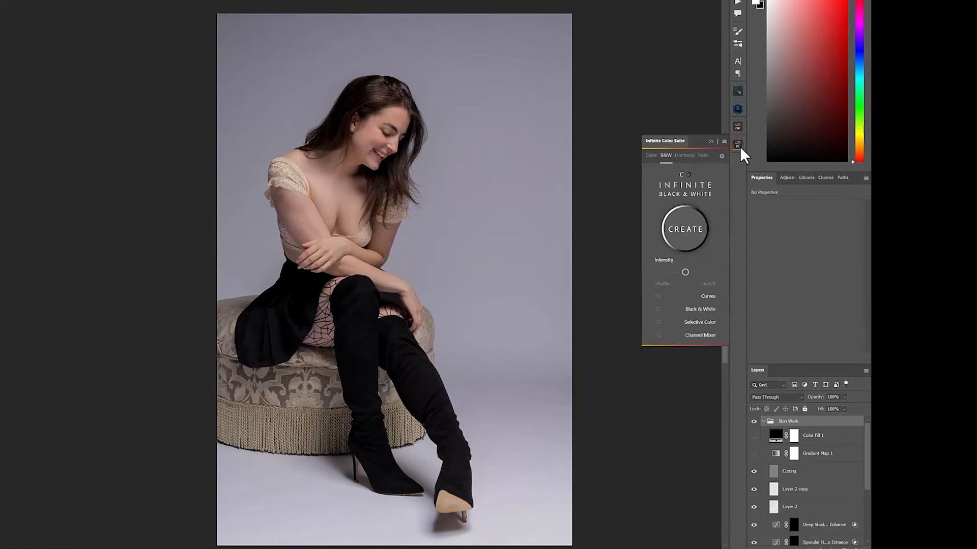
{"action": "left_click", "coordinate": [686, 235]}
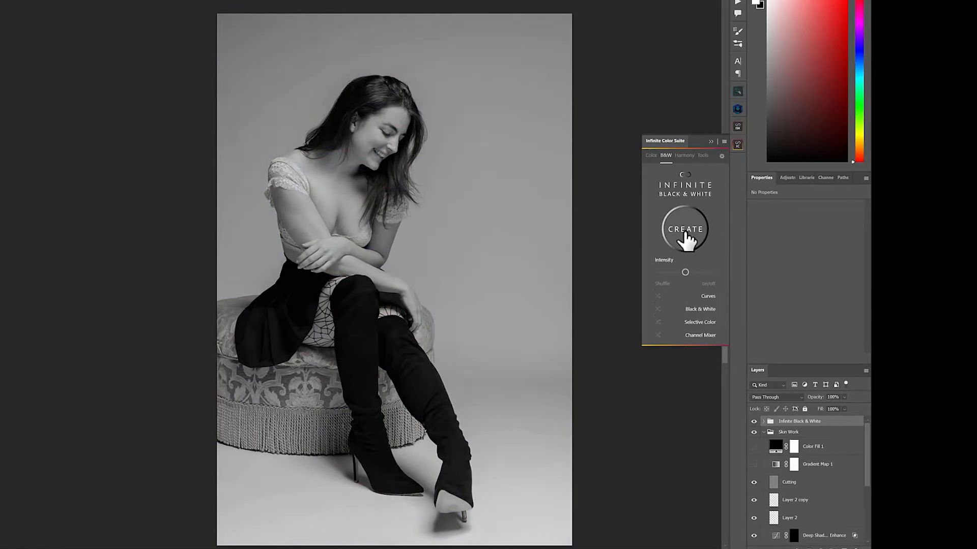
{"action": "left_click", "coordinate": [685, 229]}
{"action": "left_click", "coordinate": [764, 422]}
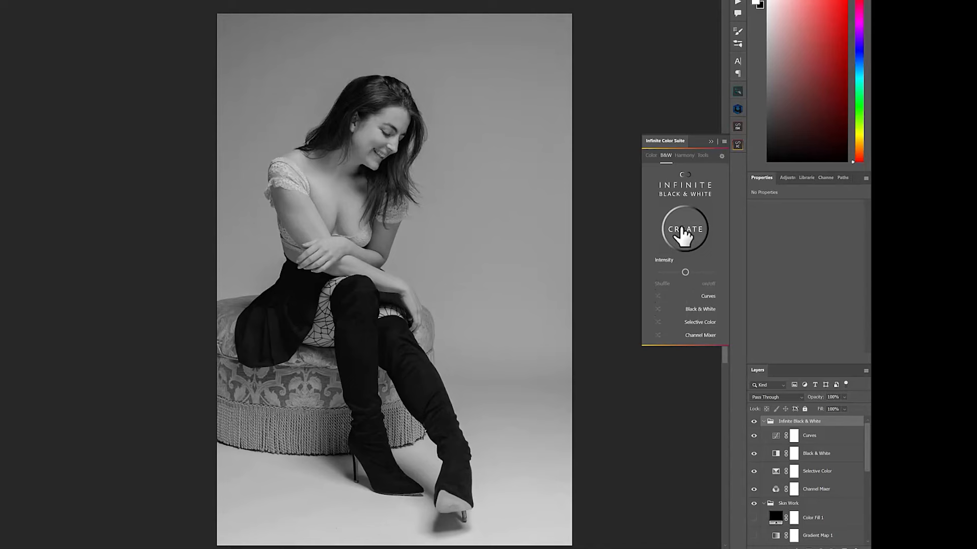
Step: Generate several further Infinite Black & White variations of the full portrait
{"action": "left_click", "coordinate": [682, 230]}
{"action": "left_click", "coordinate": [682, 230]}
{"action": "left_click", "coordinate": [700, 227]}
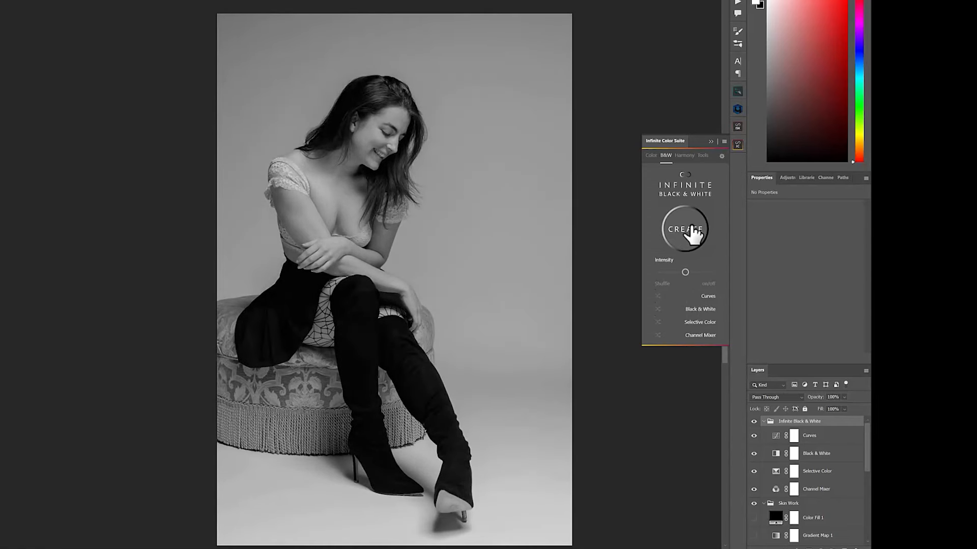
{"action": "left_click", "coordinate": [693, 233]}
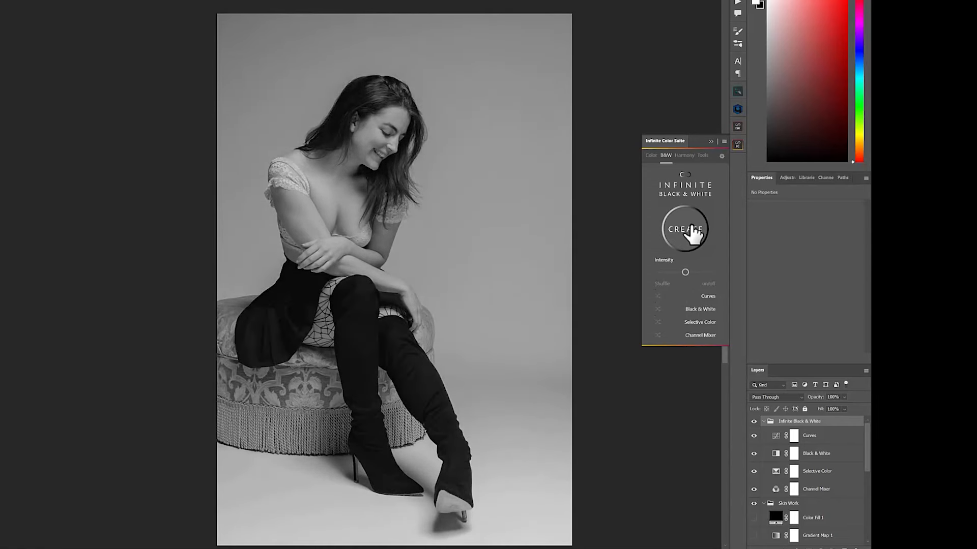
{"action": "left_click", "coordinate": [694, 233]}
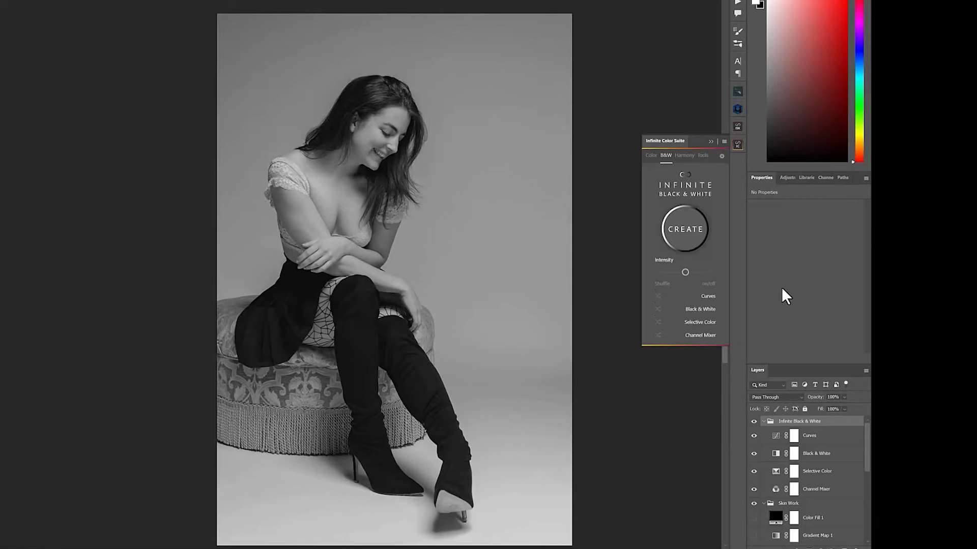